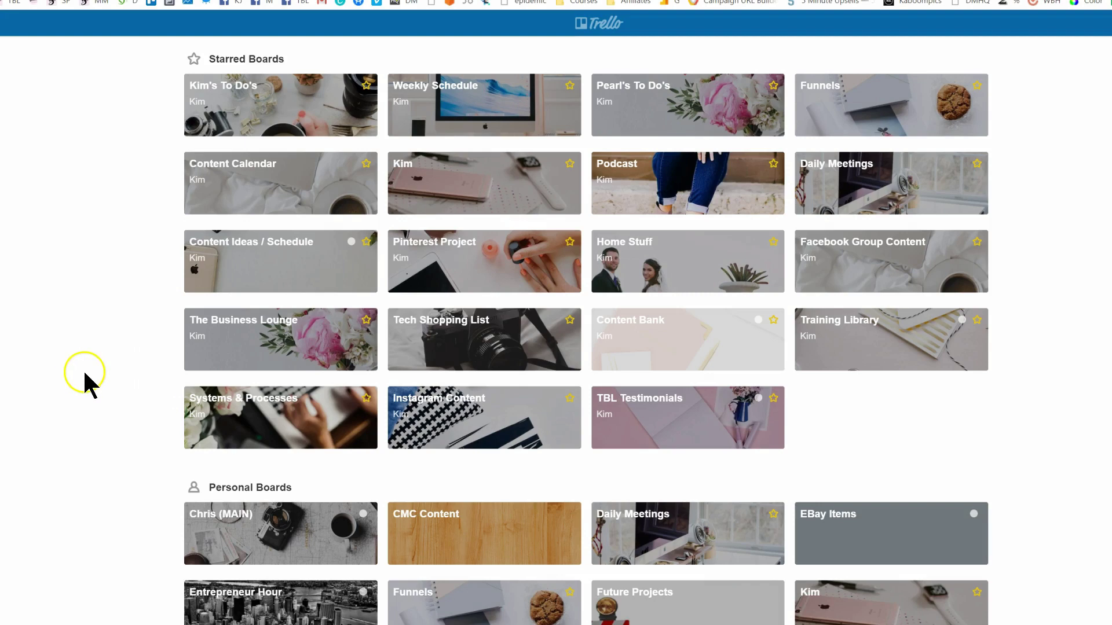
Step: Create a new private personal board titled "Demo" without a team
{"action": "scroll", "coordinate": [146, 354], "scroll_direction": "down", "scroll_amount": 5}
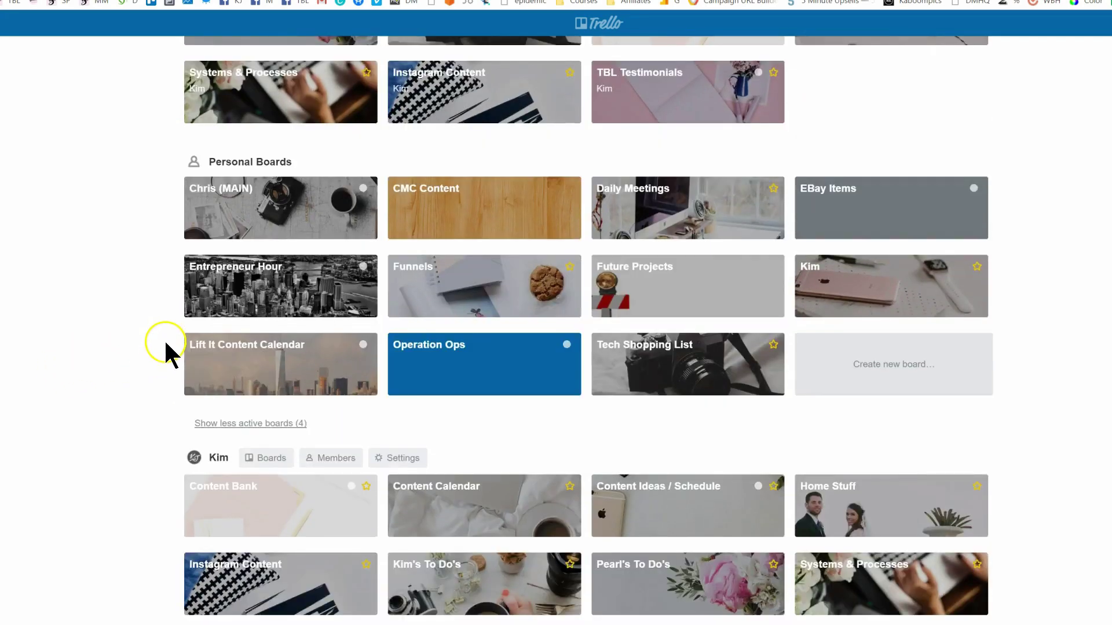
{"action": "scroll", "coordinate": [173, 348], "scroll_direction": "down", "scroll_amount": 2}
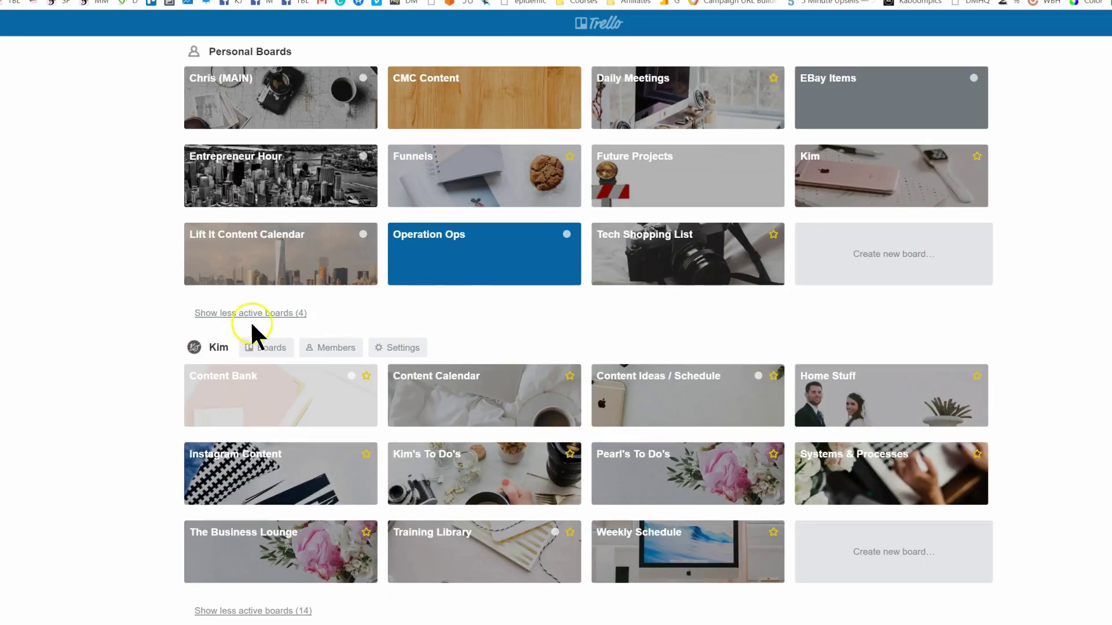
{"action": "left_click", "coordinate": [897, 265]}
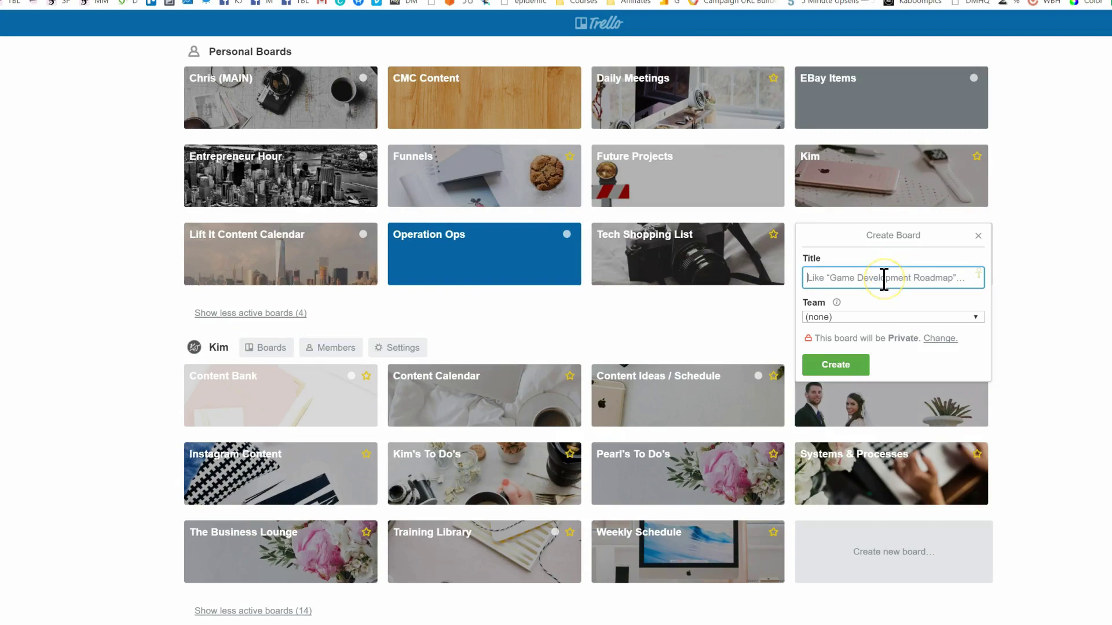
{"action": "type", "text": "Demo"}
{"action": "key", "text": "Return"}
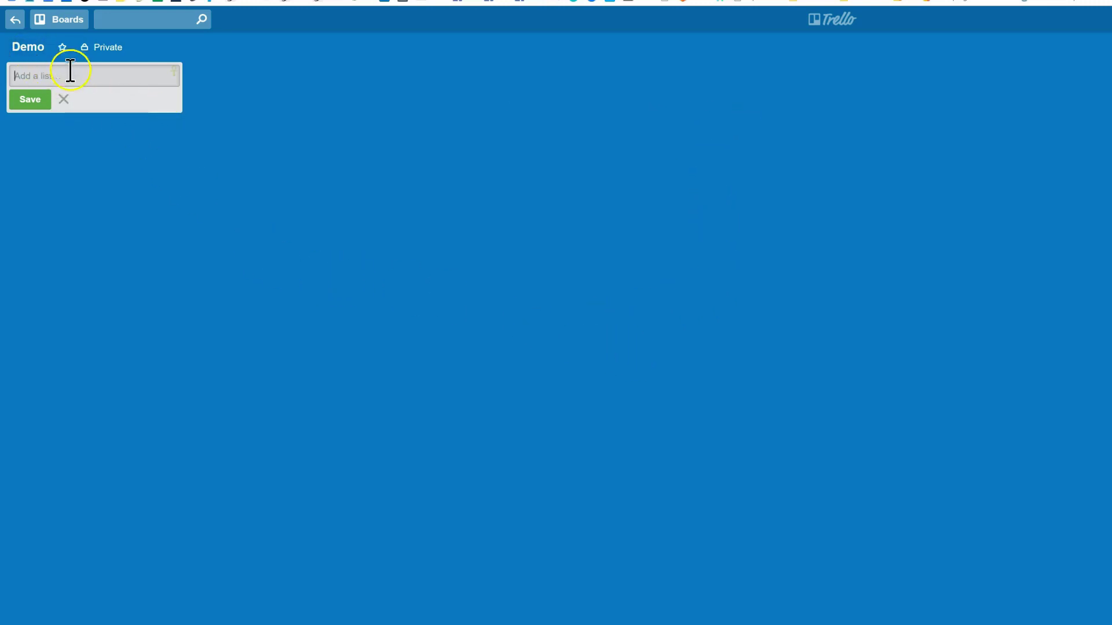
Step: Change the board background to the Unsplash desk photo with the bag and computer, found by searching "desk"
{"action": "left_click", "coordinate": [491, 237]}
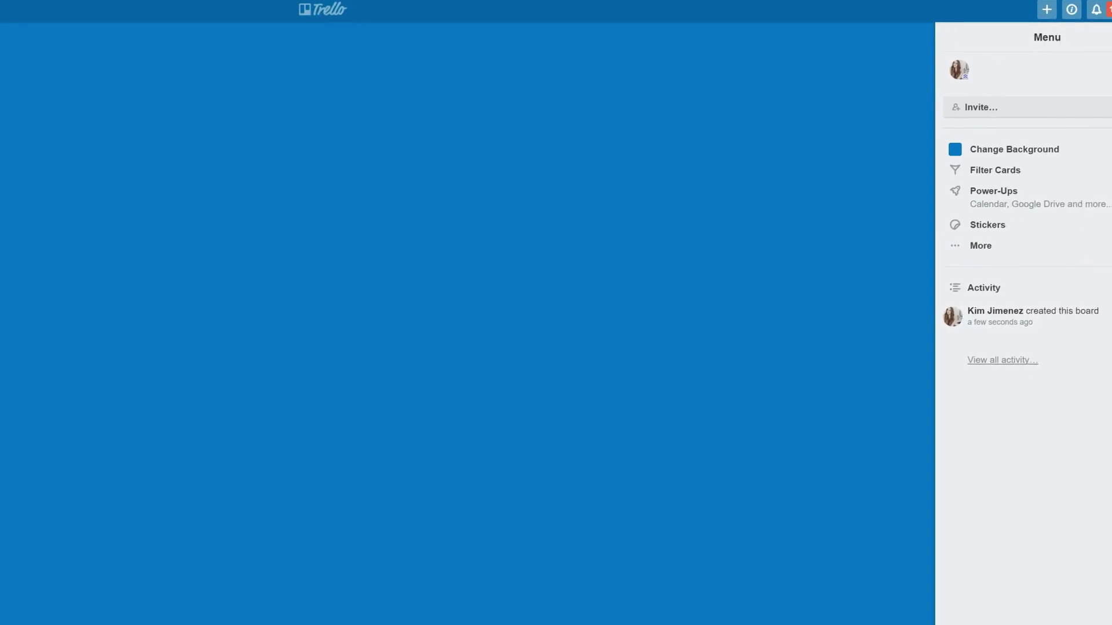
{"action": "left_click", "coordinate": [946, 162]}
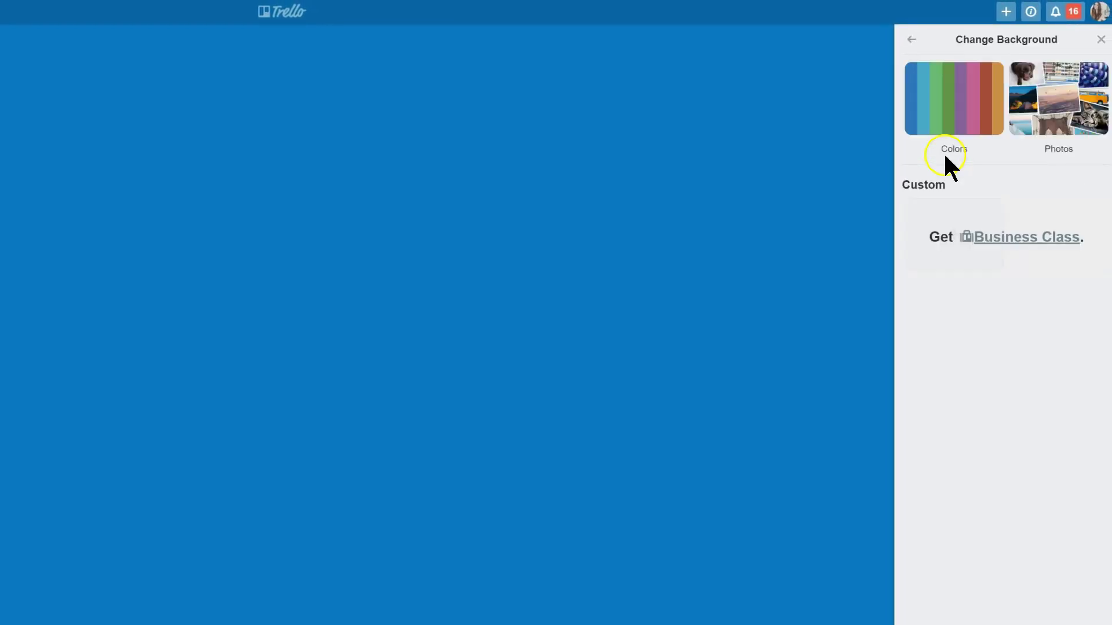
{"action": "left_click", "coordinate": [1055, 99]}
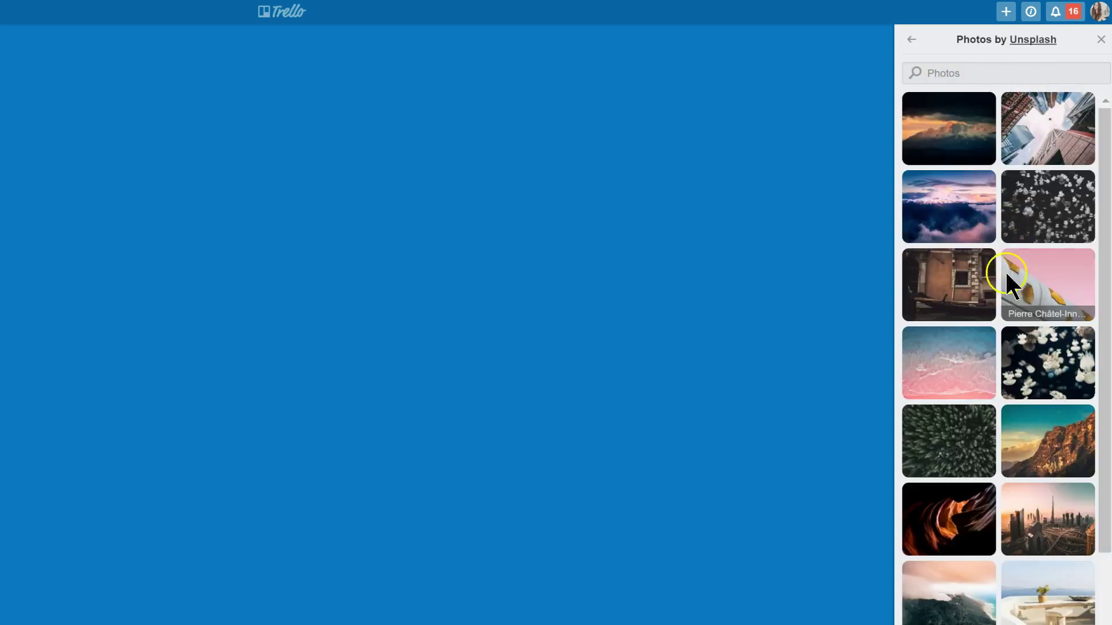
{"action": "left_click", "coordinate": [969, 351]}
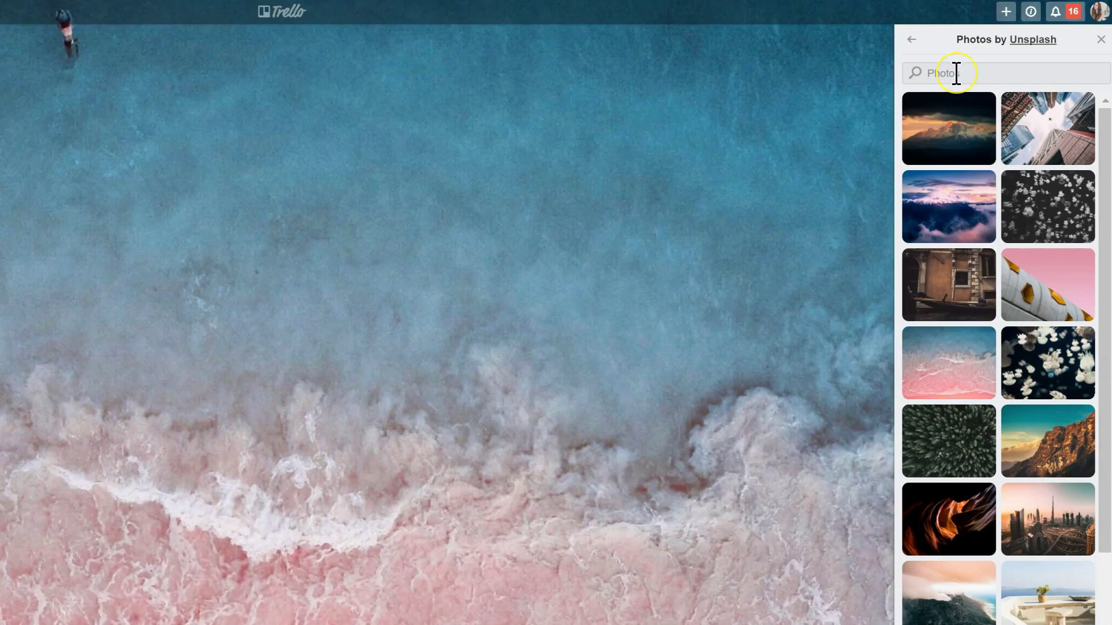
{"action": "type", "text": "desk"}
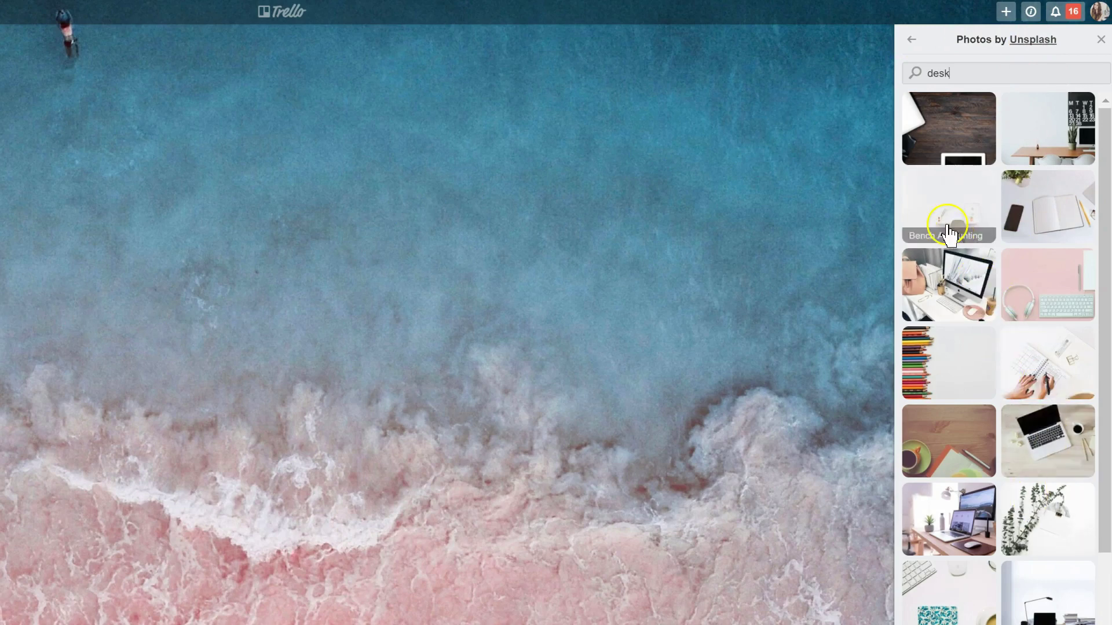
{"action": "left_click", "coordinate": [966, 284]}
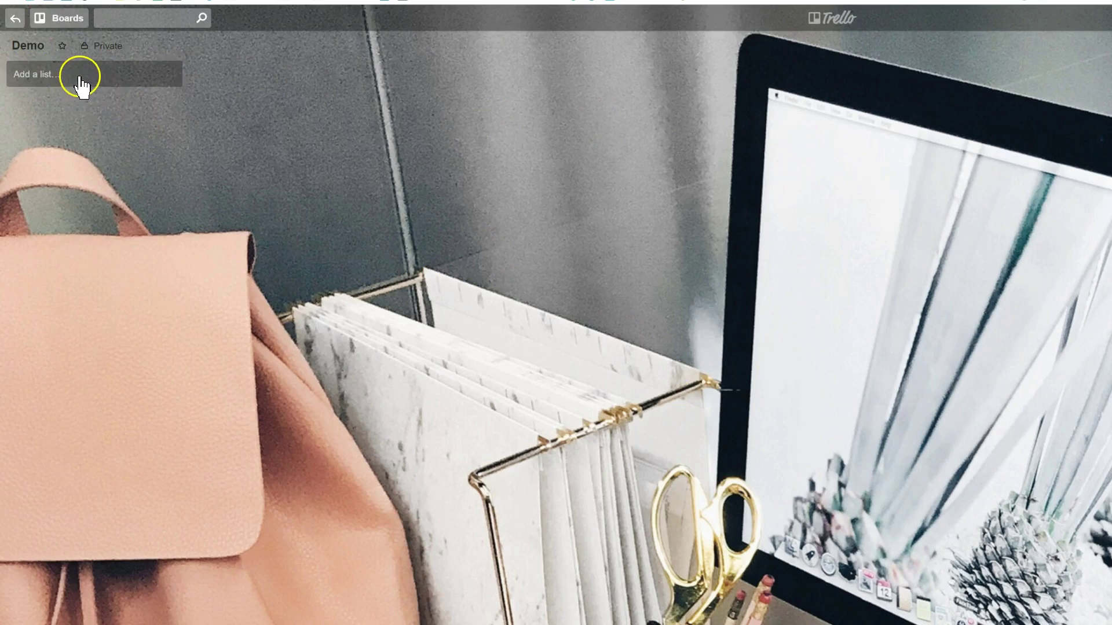
{"action": "left_click", "coordinate": [70, 18]}
{"action": "scroll", "coordinate": [93, 440], "scroll_direction": "down", "scroll_amount": 15}
{"action": "left_click", "coordinate": [104, 614]}
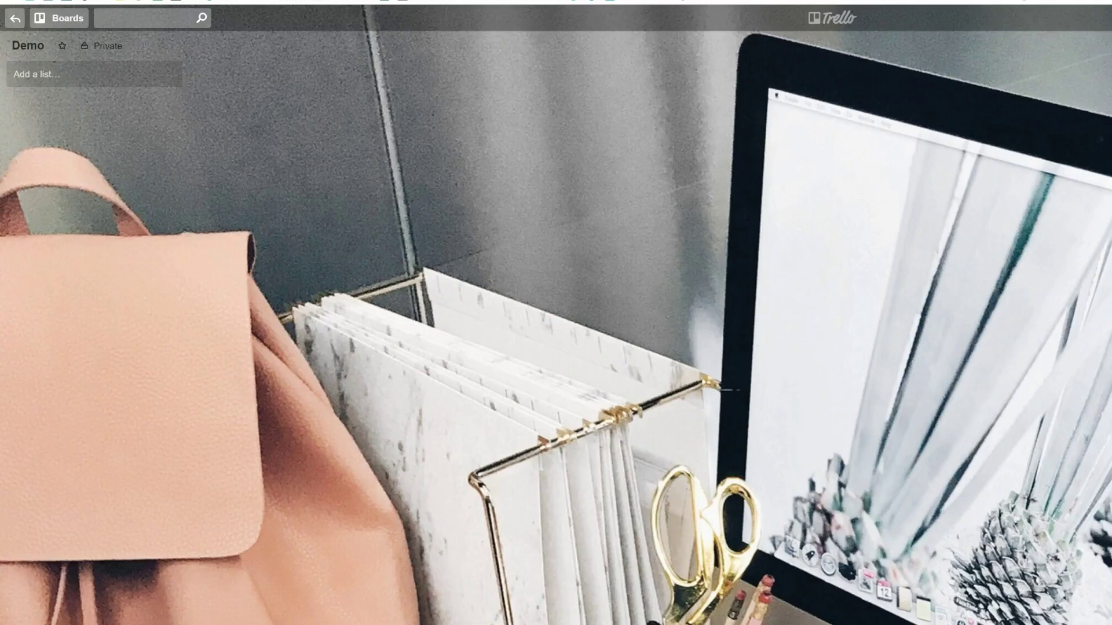
Step: Add two lists named "Goals For The Week" and "To Do Today" to the Demo board
{"action": "left_click", "coordinate": [107, 74]}
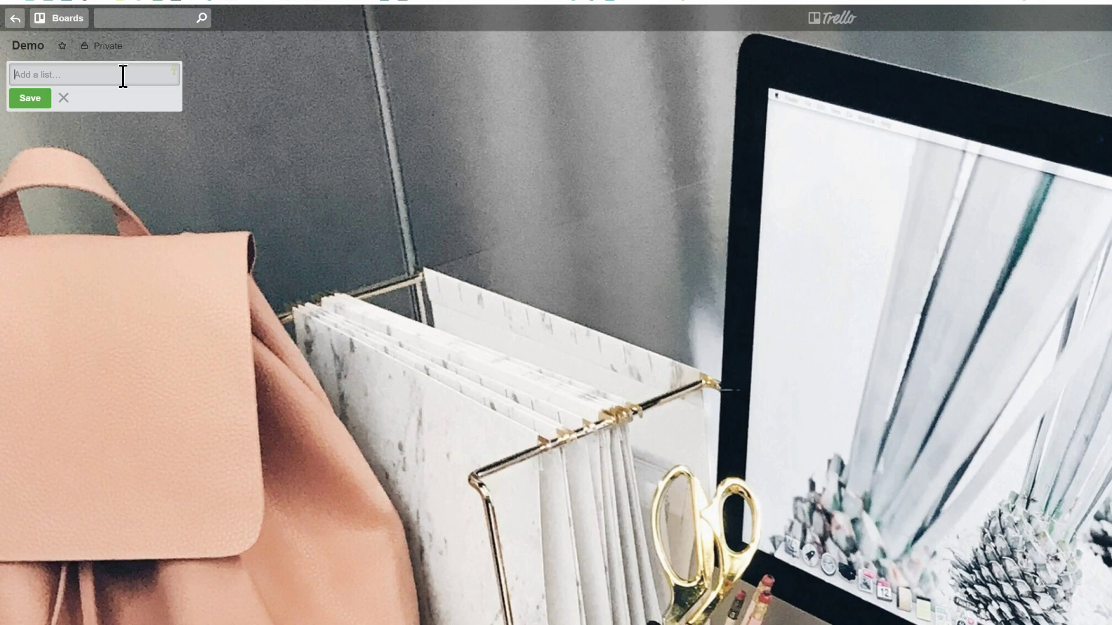
{"action": "type", "text": "Goals For The Week"}
{"action": "key", "text": "Return"}
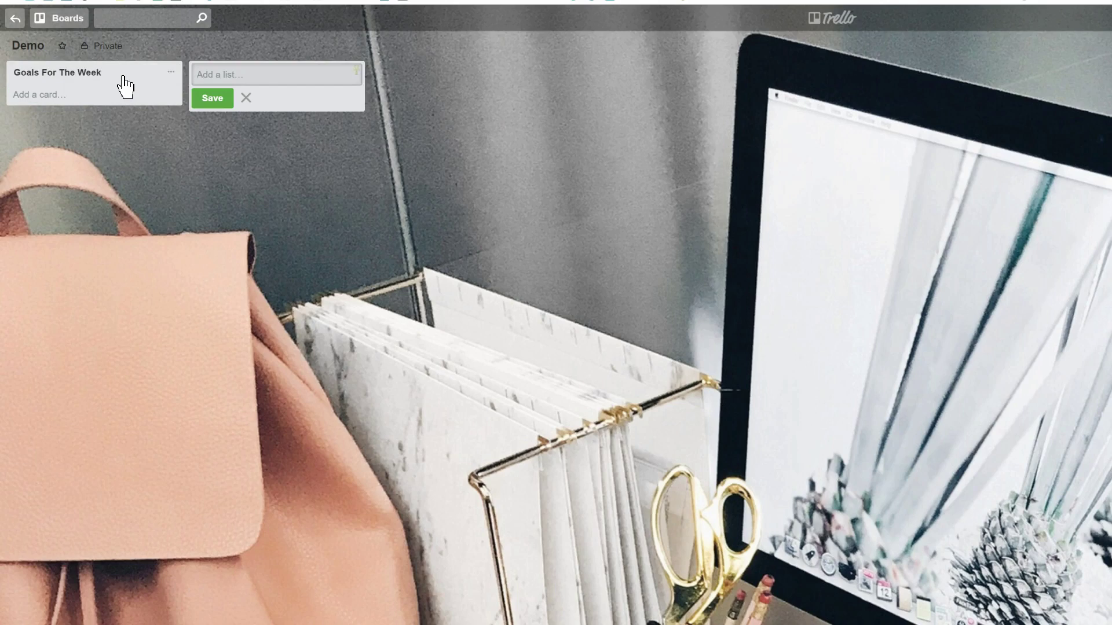
{"action": "type", "text": "P"}
{"action": "key", "text": "BackSpace"}
{"action": "type", "text": "To Do Today"}
{"action": "key", "text": "Return"}
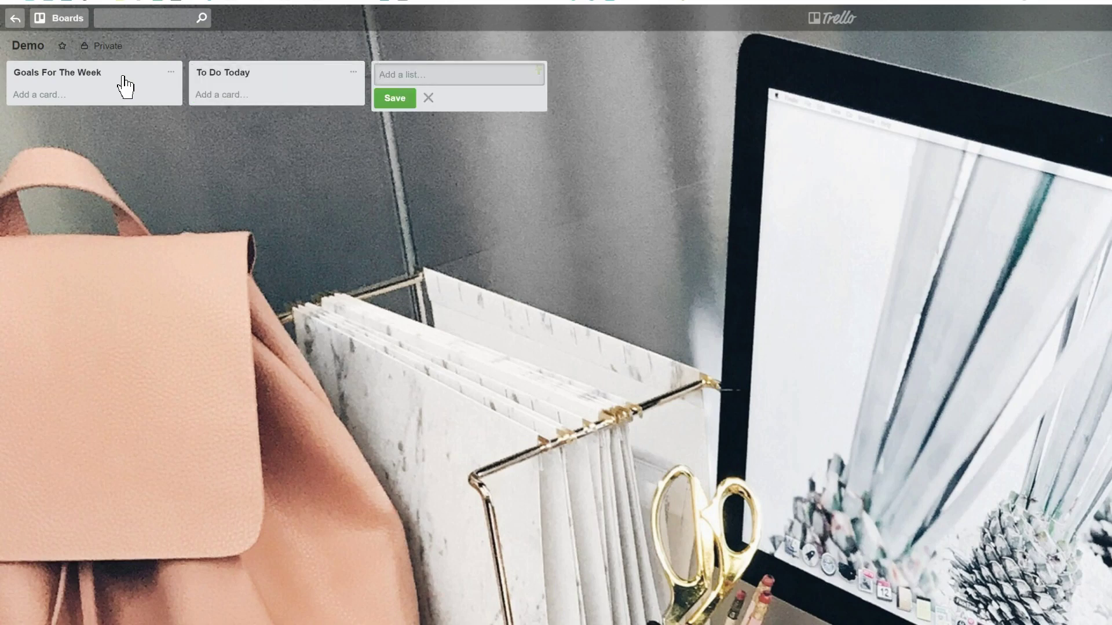
Step: Add three more lists named "In Progress", "Done" and "On-Going Pojects"
{"action": "type", "text": "In Progress"}
{"action": "key", "text": "Return"}
{"action": "type", "text": "Done"}
{"action": "key", "text": "Return"}
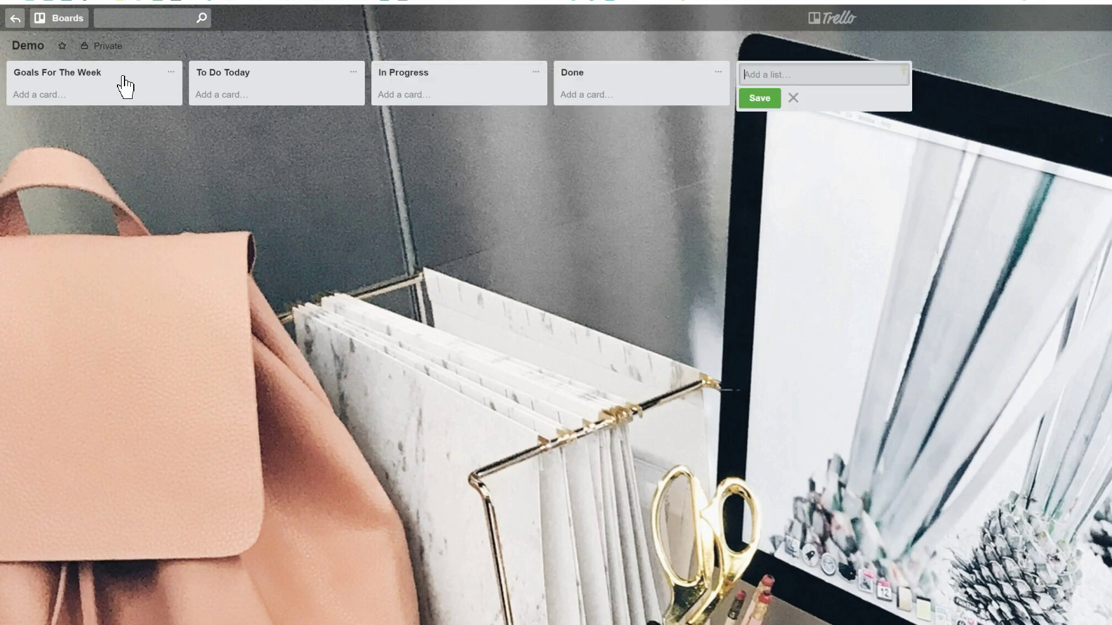
{"action": "type", "text": "Ong"}
{"action": "type", "text": "-Going Poject"}
{"action": "type", "text": "s"}
{"action": "key", "text": "Return"}
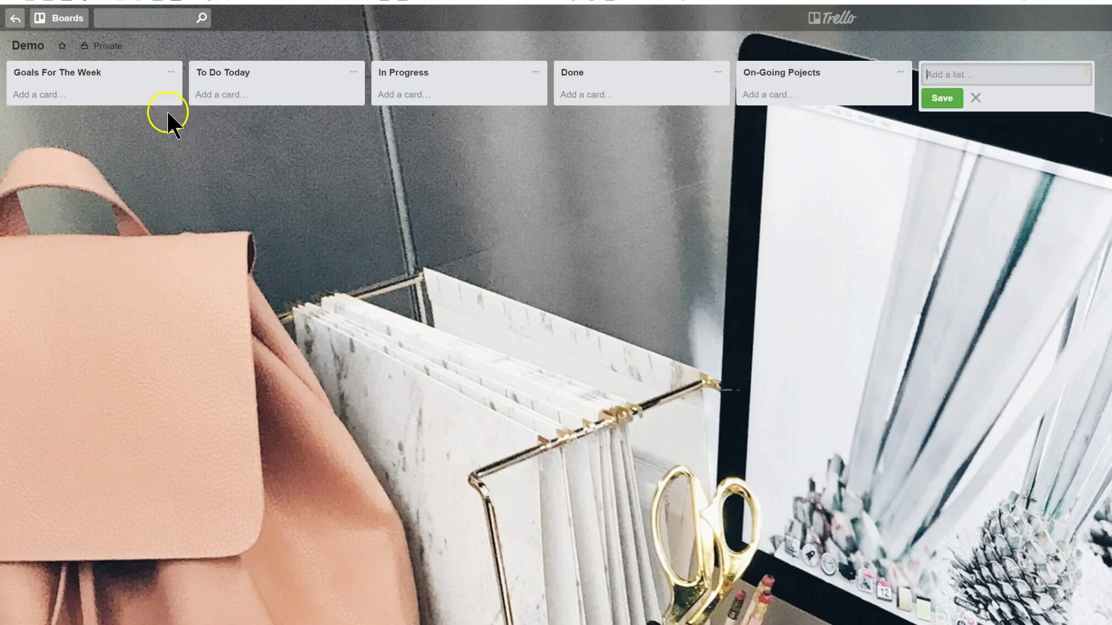
Step: Add the cards "Create 2 new Youtube videos", "Get in touch with the bookepper", "Revamp funnel X" and "Run Facebook Ads" to Goals For The Week
{"action": "left_click", "coordinate": [87, 95]}
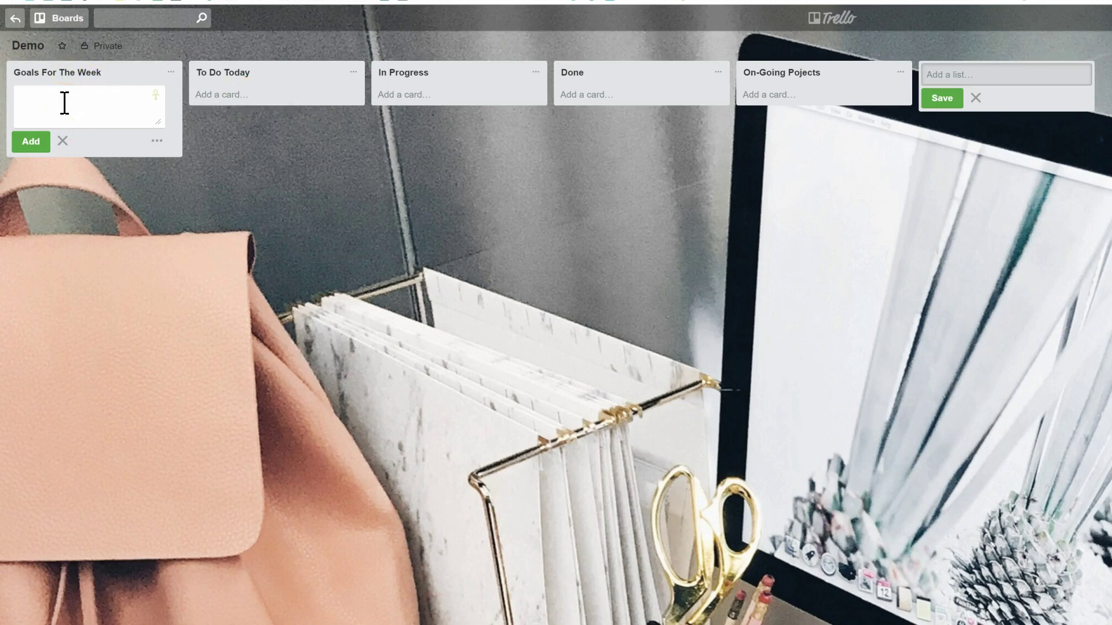
{"action": "type", "text": "Create 2 new Youtube videos"}
{"action": "key", "text": "Return"}
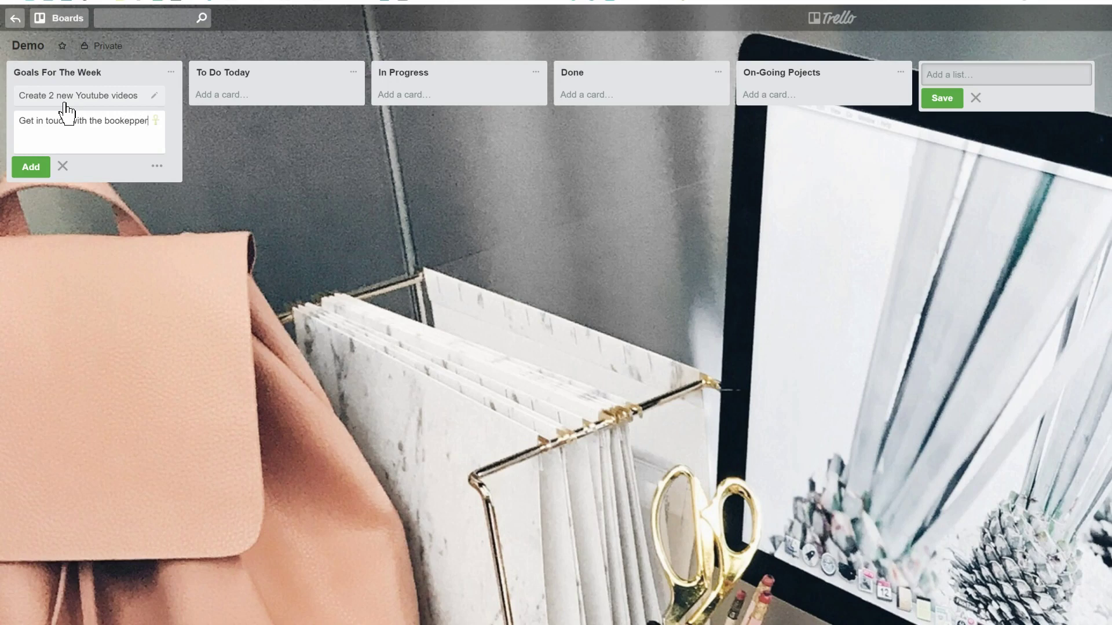
{"action": "key", "text": "Return"}
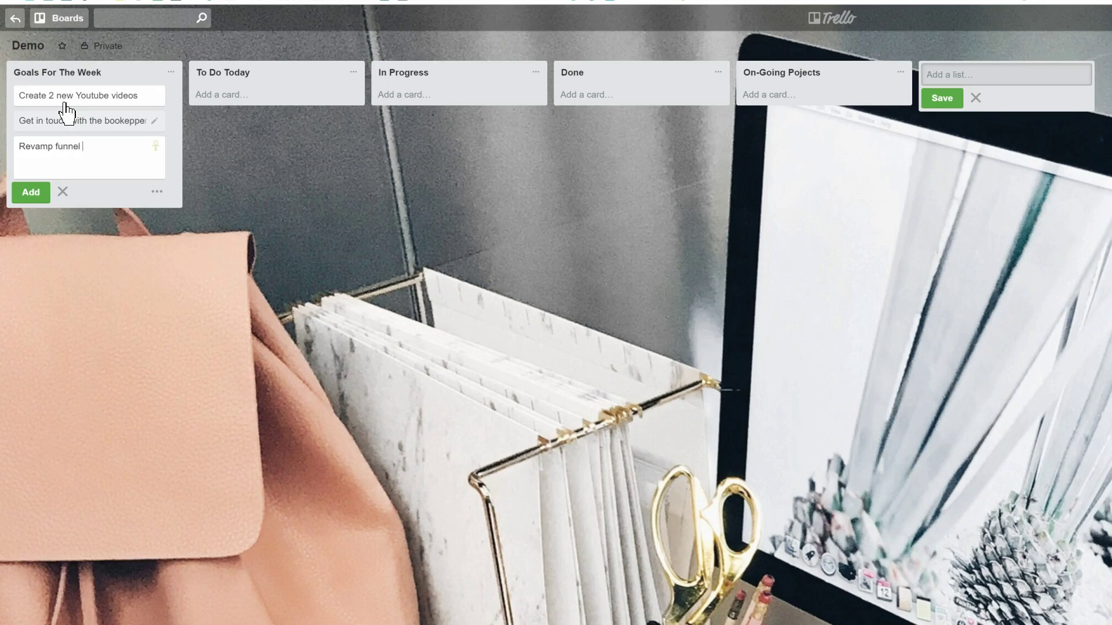
{"action": "key", "text": "Return"}
{"action": "type", "text": "Run Facebook Ads"}
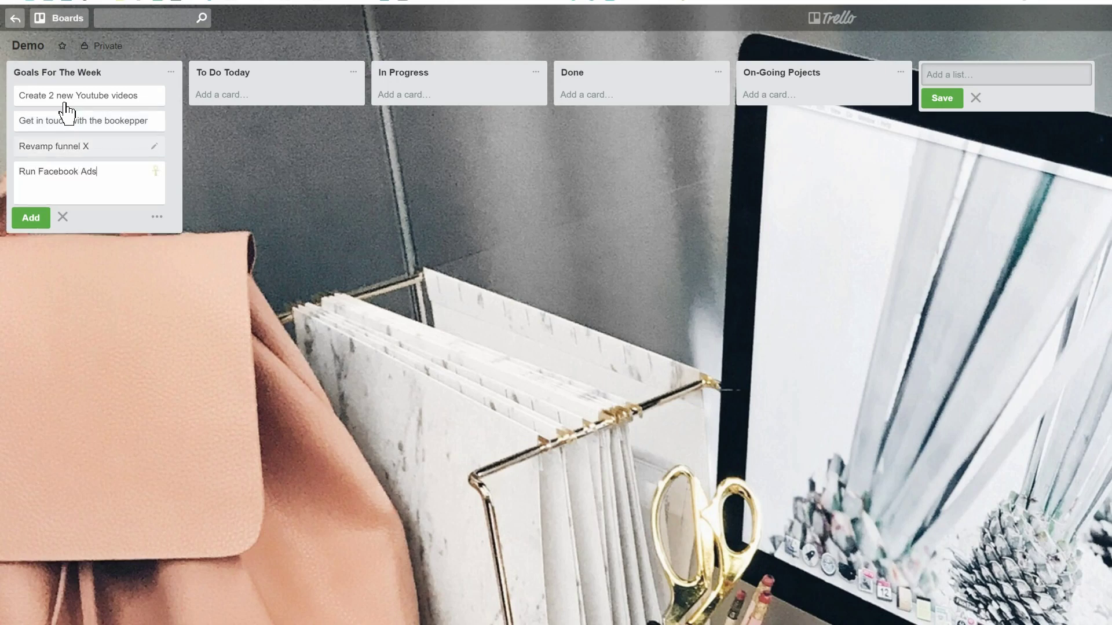
{"action": "key", "text": "Return"}
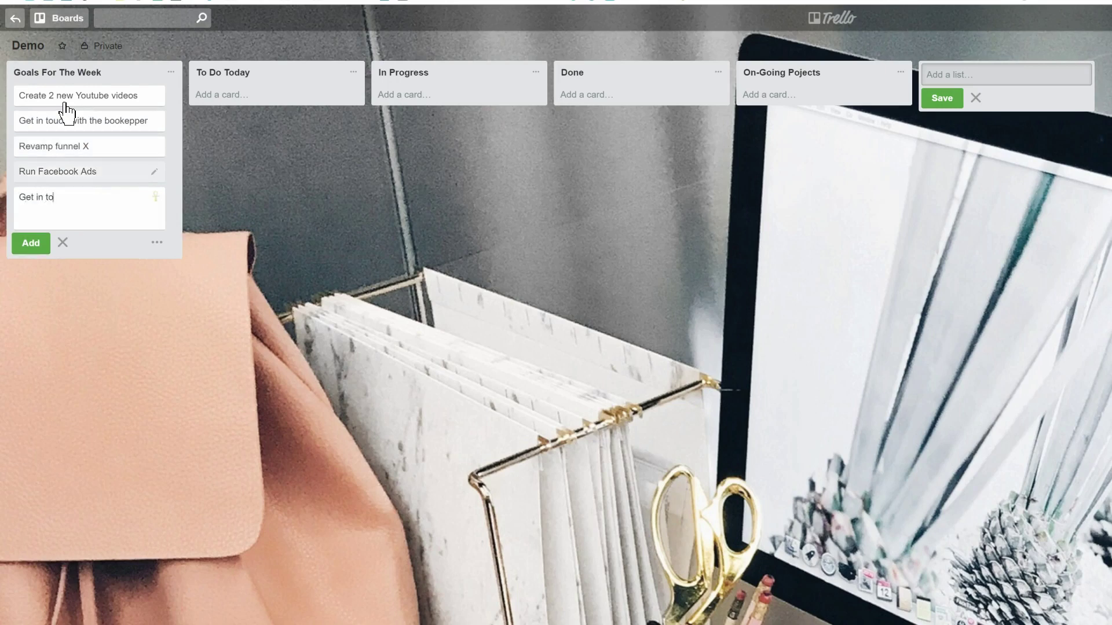
Step: Replace the partly written fifth card text with "Answer TBL members' questions" and add it to Goals For The Week
{"action": "key", "text": "BackSpace"}
{"action": "key", "text": "BackSpace"}
{"action": "key", "text": "BackSpace"}
{"action": "key", "text": "BackSpace"}
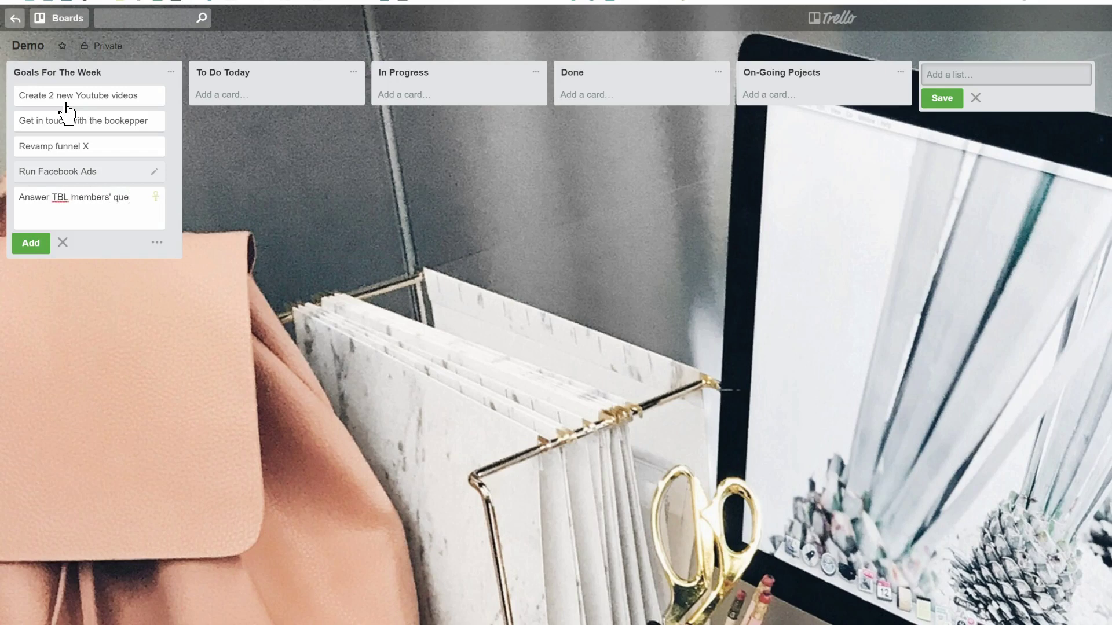
{"action": "key", "text": "Return"}
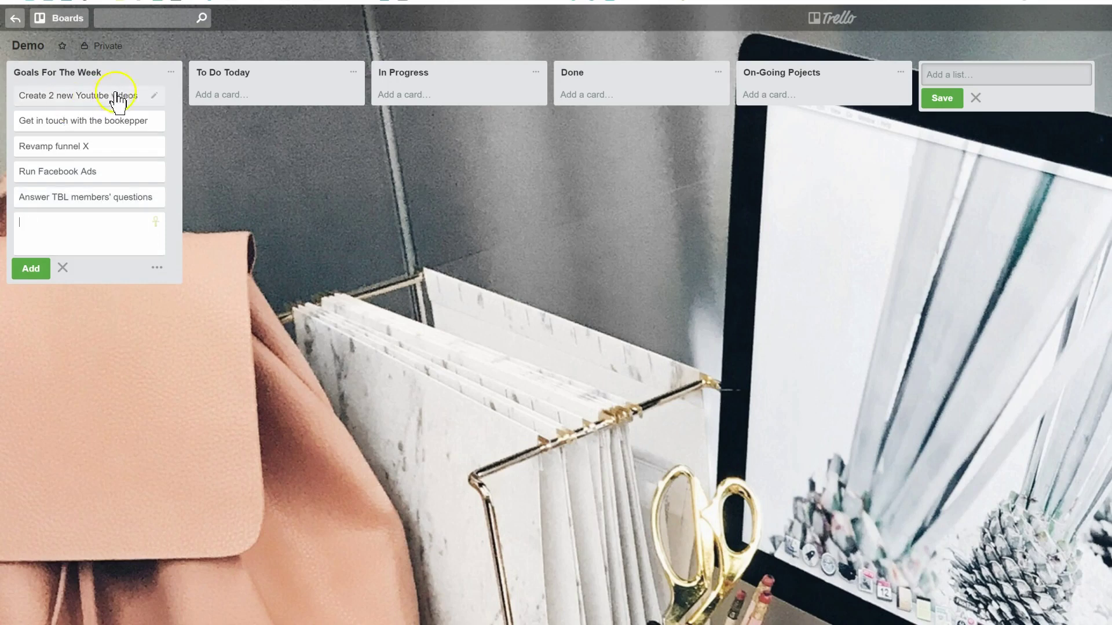
{"action": "left_click", "coordinate": [111, 185]}
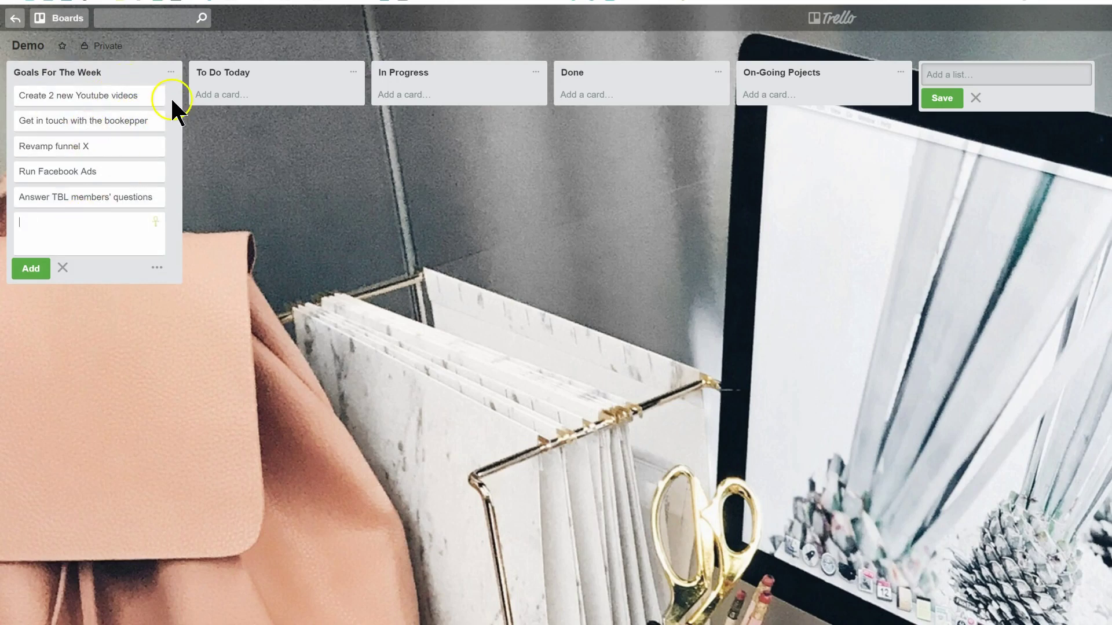
Step: Open the "Create 2 new Youtube videos" card and look at its description field and attachment sources
{"action": "left_click", "coordinate": [83, 106]}
{"action": "left_click", "coordinate": [626, 104]}
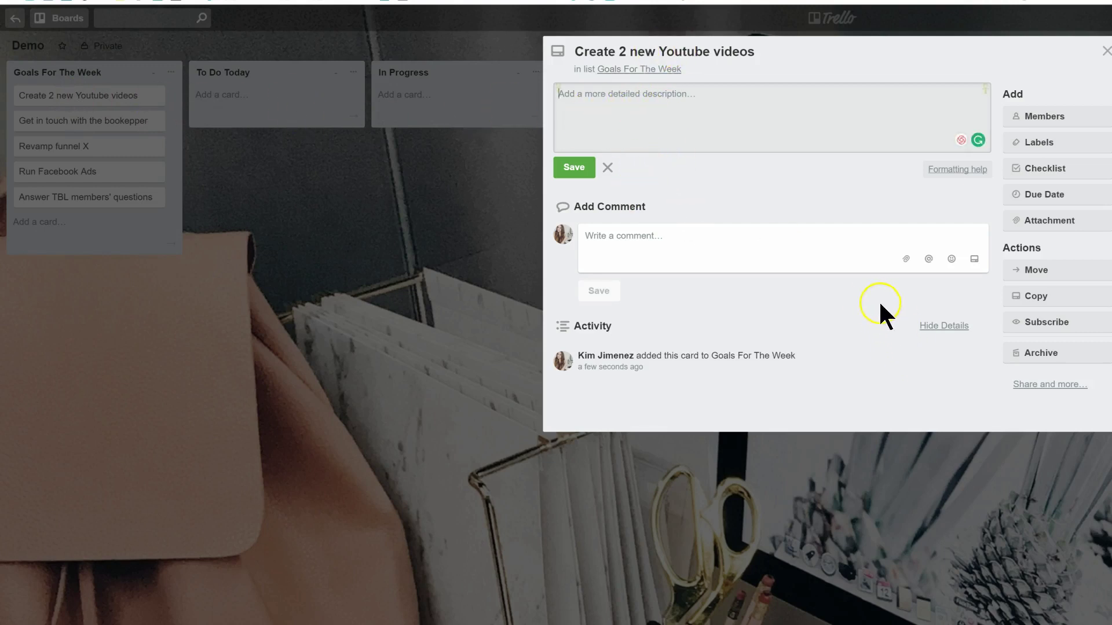
{"action": "left_click", "coordinate": [1060, 231]}
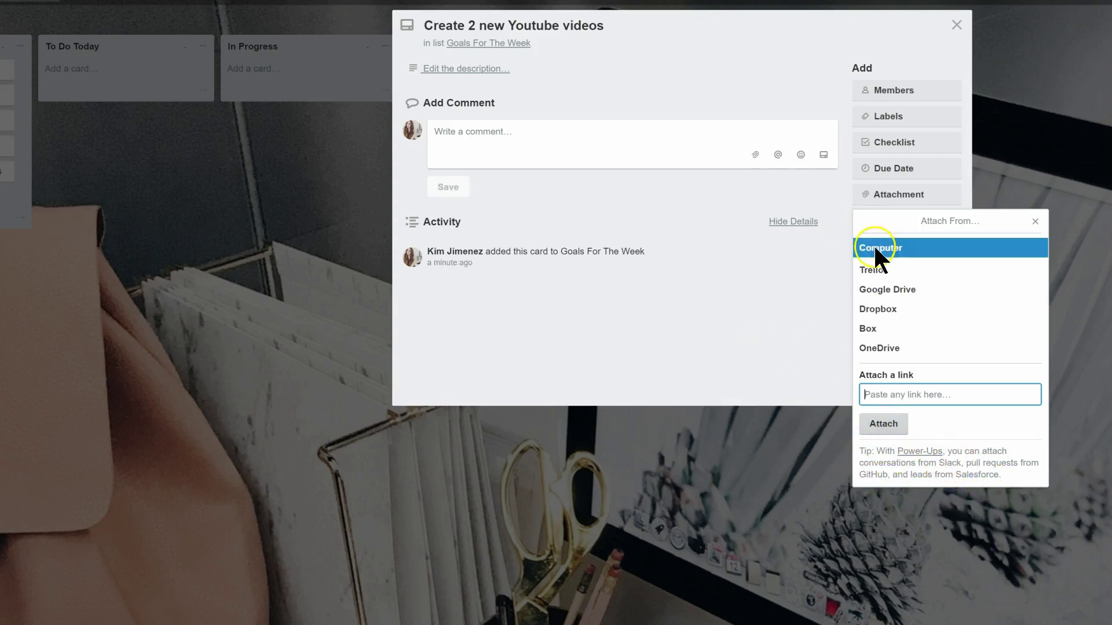
{"action": "left_click", "coordinate": [775, 284]}
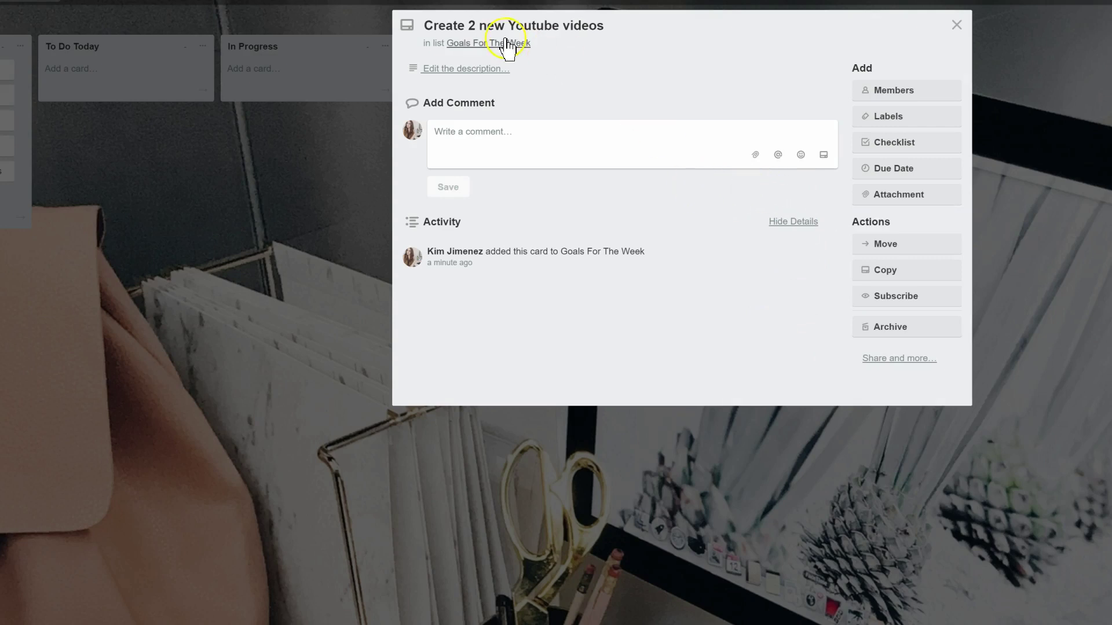
Step: Rename the green label "Priority", change its color to red, and apply it to the "Create 2 new Youtube videos" card
{"action": "left_click", "coordinate": [905, 119]}
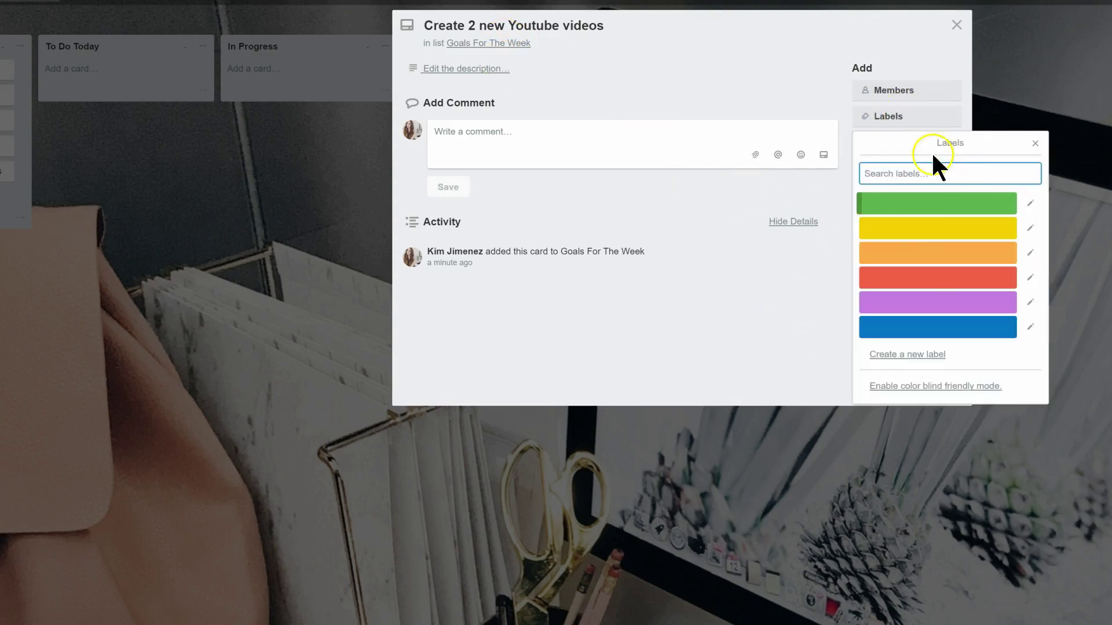
{"action": "left_click", "coordinate": [1031, 203]}
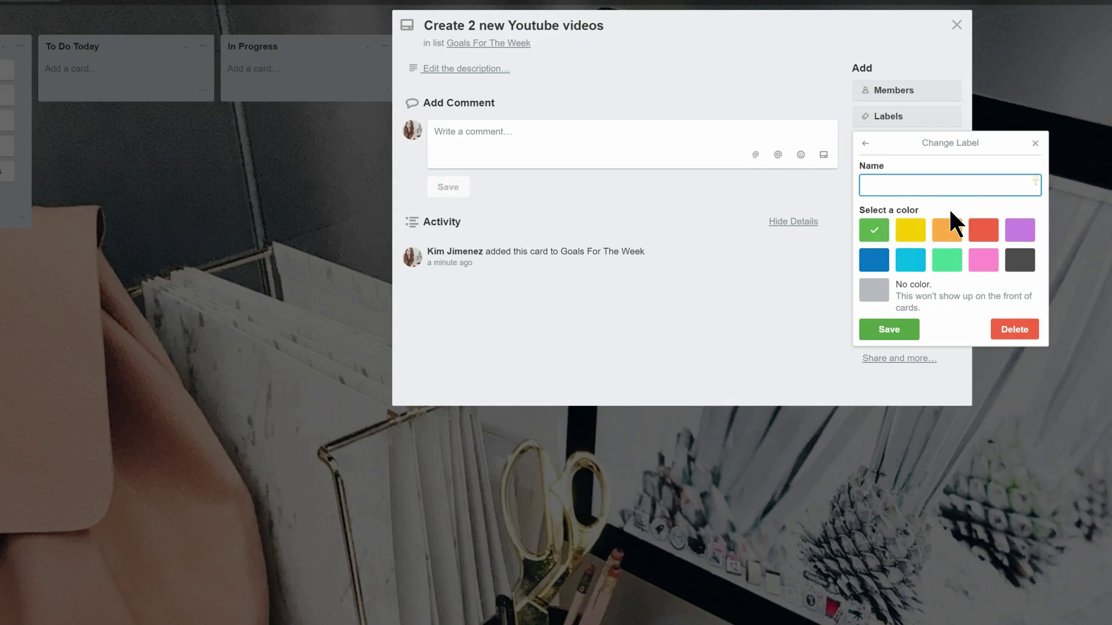
{"action": "type", "text": "Priority"}
{"action": "left_click", "coordinate": [983, 230]}
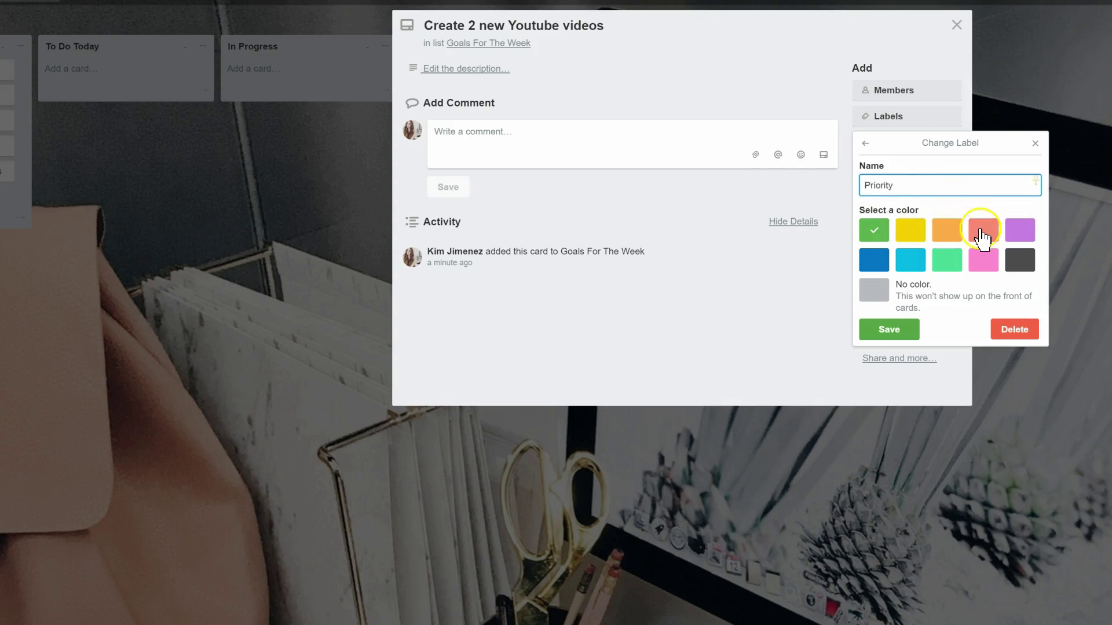
{"action": "left_click", "coordinate": [1020, 331]}
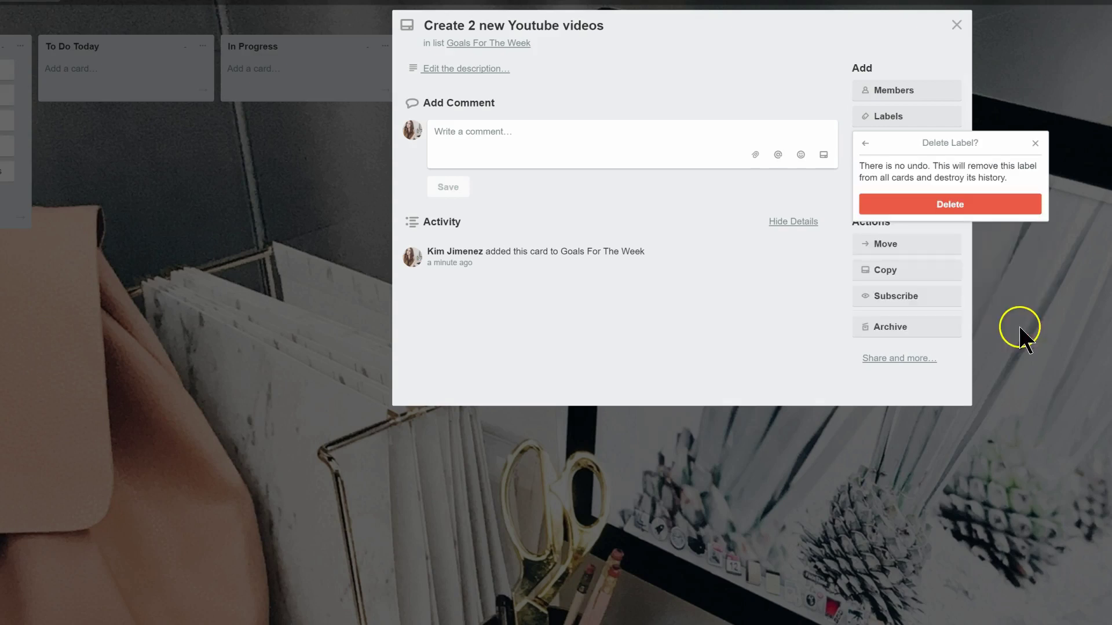
{"action": "left_click", "coordinate": [866, 145]}
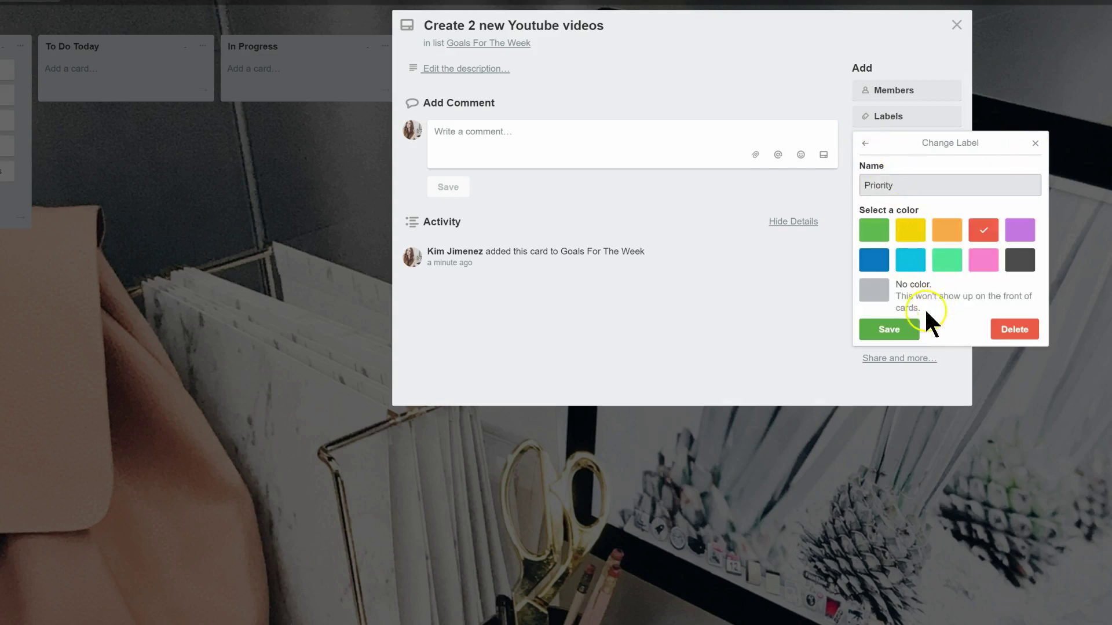
{"action": "left_click", "coordinate": [904, 328]}
{"action": "left_click", "coordinate": [913, 280]}
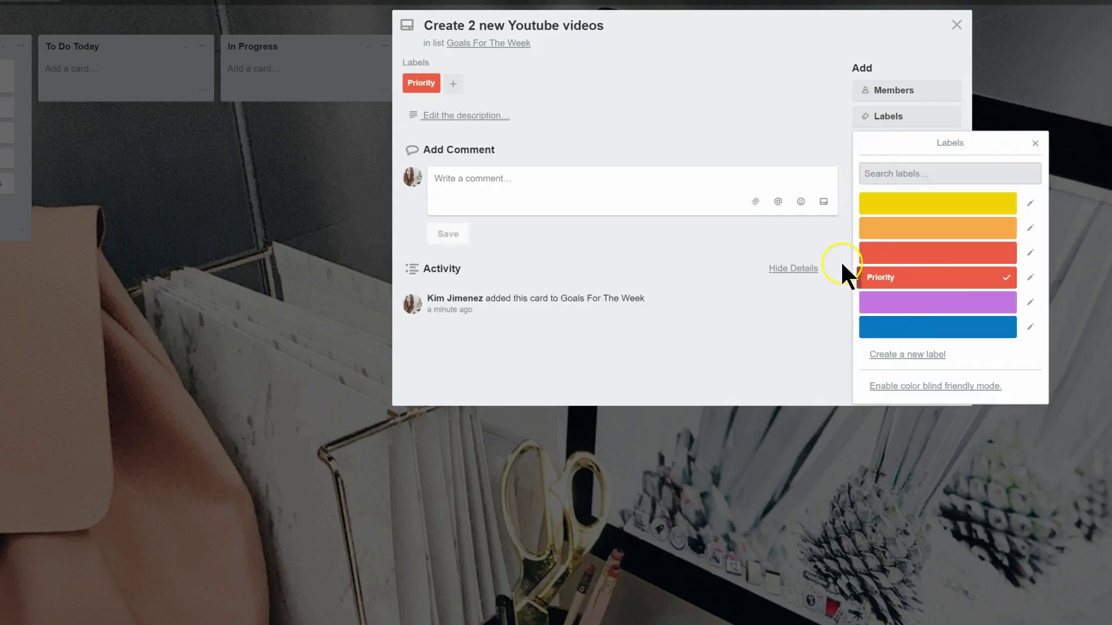
Step: Give the "Create 2 new Youtube videos" card a description headed "Outline:" that lists Intro, Step 1-2 and Conclusion, and save it
{"action": "left_click", "coordinate": [510, 116]}
{"action": "key", "text": "Escape"}
{"action": "left_click", "coordinate": [508, 116]}
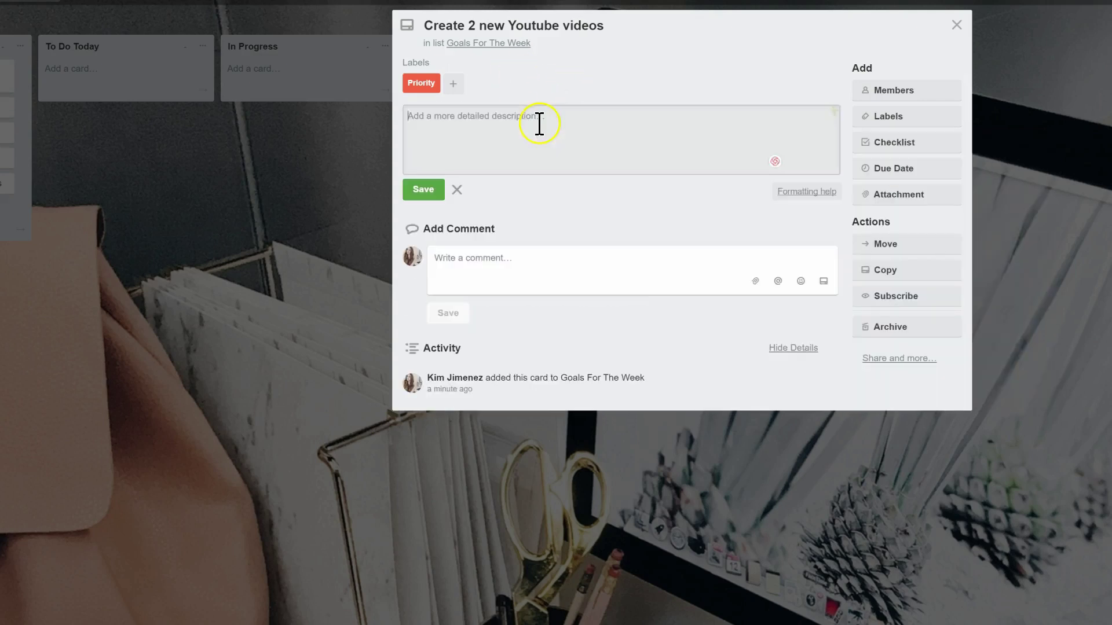
{"action": "type", "text": "Outline:"}
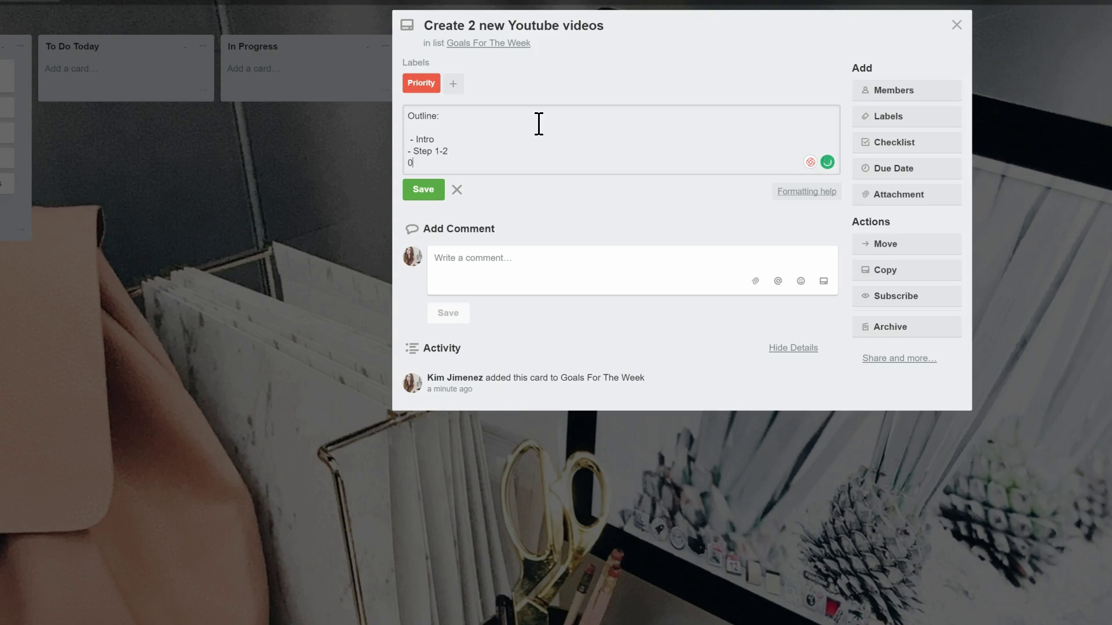
{"action": "type", "text": "- Conclusion"}
{"action": "key", "text": "Return"}
{"action": "left_click", "coordinate": [457, 199]}
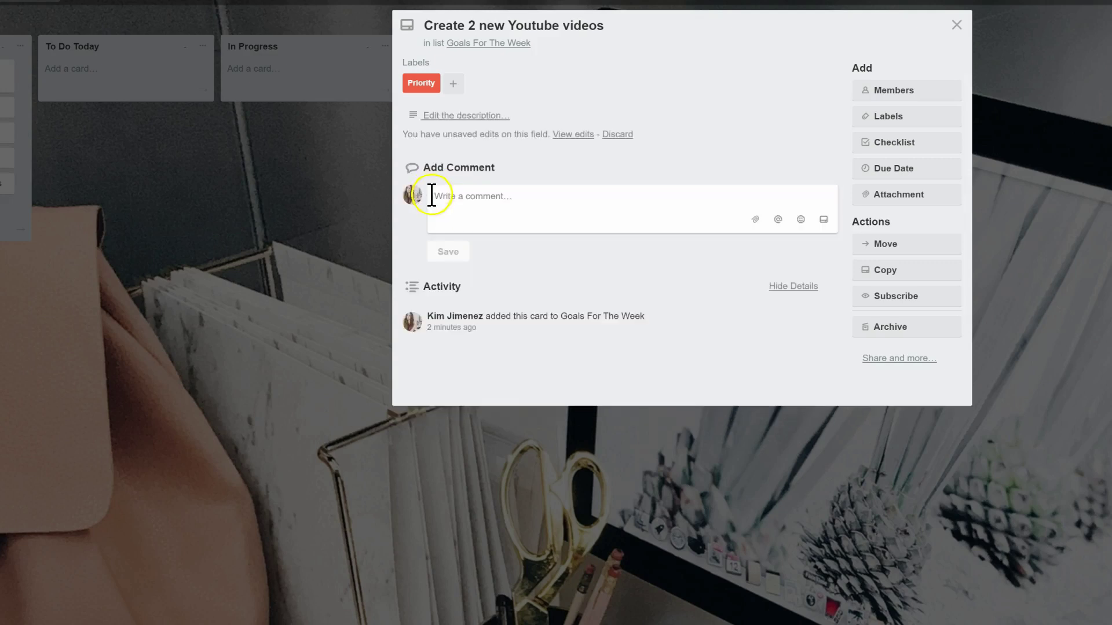
{"action": "left_click", "coordinate": [462, 119]}
{"action": "left_click", "coordinate": [430, 200]}
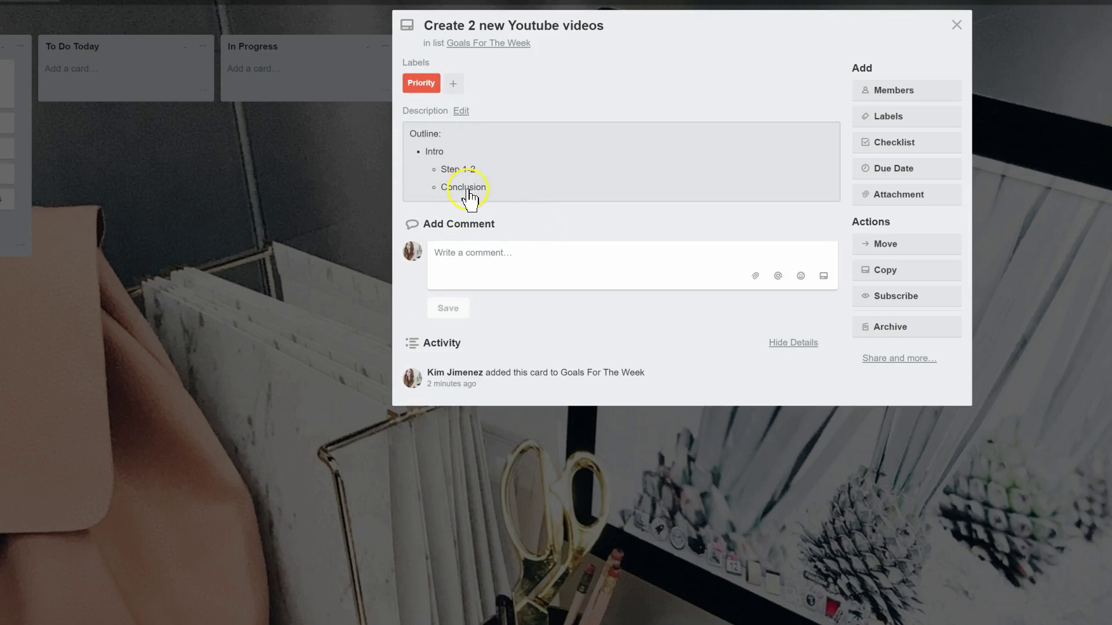
Step: Assign the board's member to the "Create 2 new Youtube videos" card and set its due date to 12/21/2017 at 12:00 PM
{"action": "left_click", "coordinate": [889, 93]}
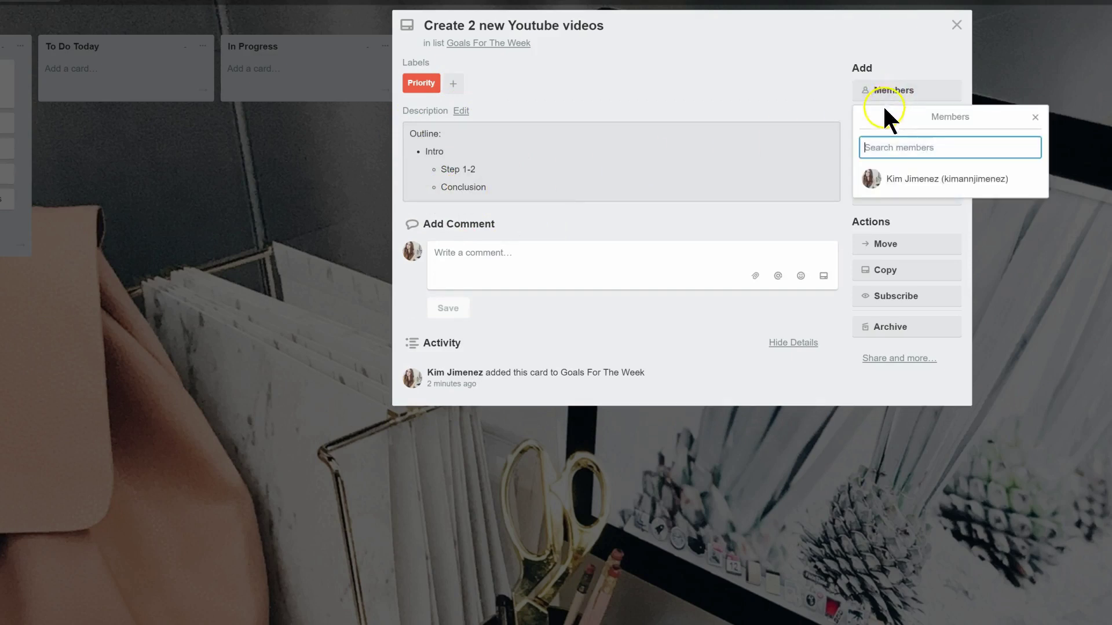
{"action": "left_click", "coordinate": [892, 179]}
{"action": "left_click", "coordinate": [637, 95]}
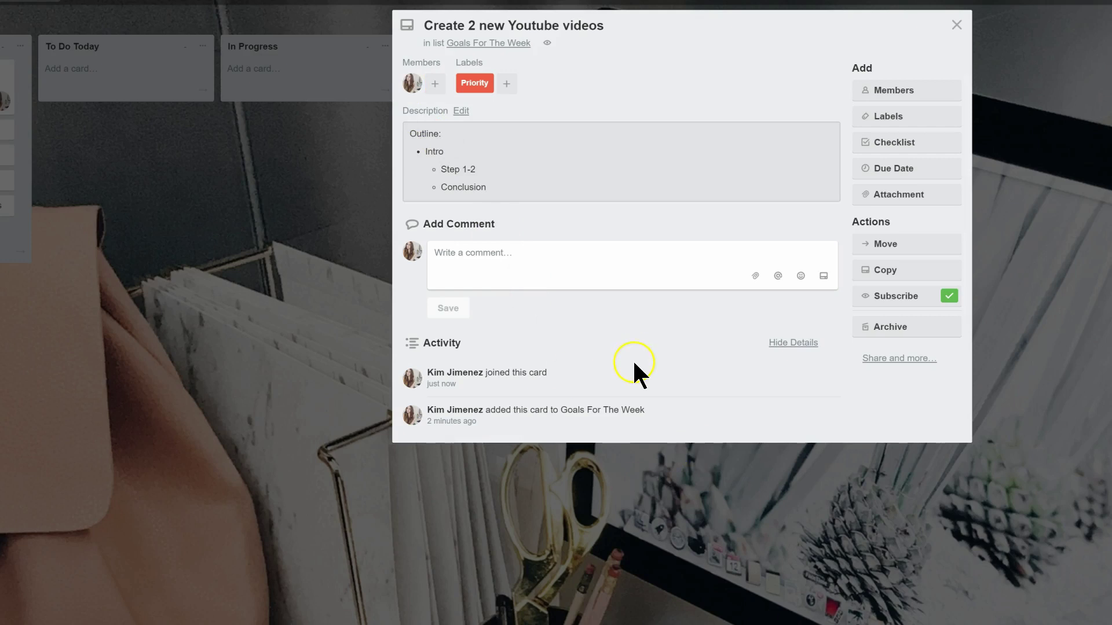
{"action": "left_click", "coordinate": [916, 171]}
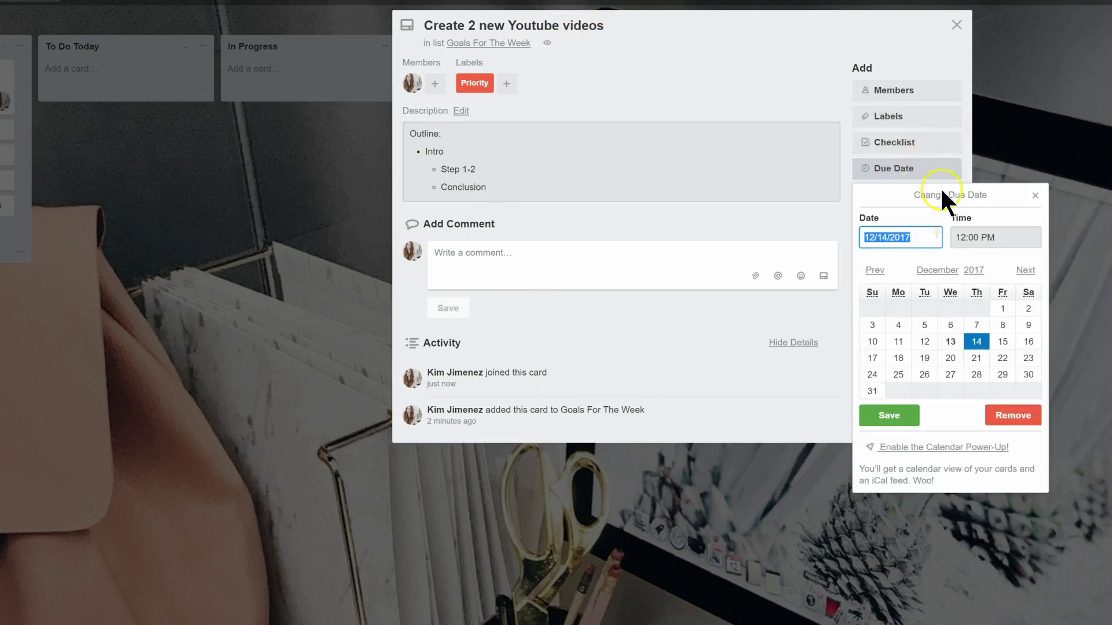
{"action": "left_click", "coordinate": [977, 358]}
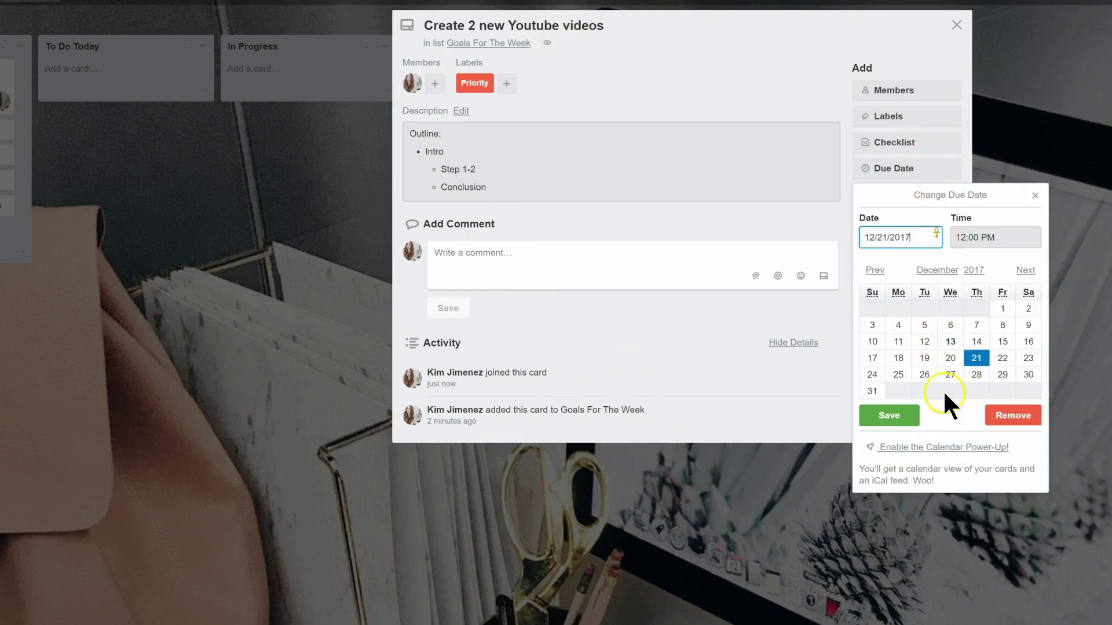
{"action": "left_click", "coordinate": [902, 415]}
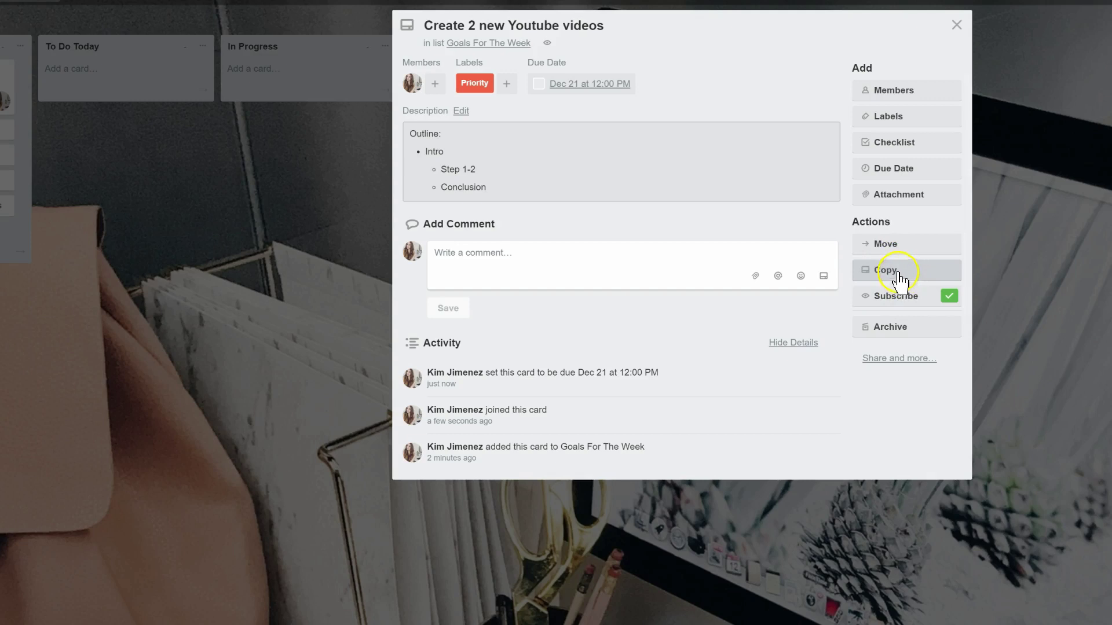
Step: Add a "To Do" checklist to the card with the items "Outline first video", "Shoot the video", "Edit" and "Upload"
{"action": "left_click", "coordinate": [883, 152]}
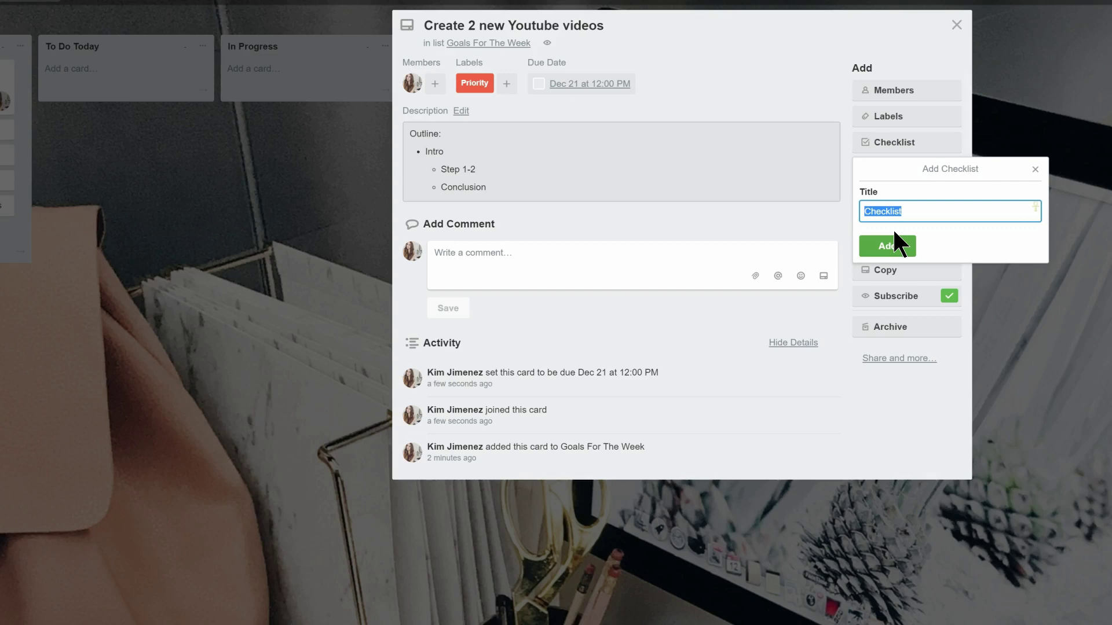
{"action": "type", "text": "To Do"}
{"action": "key", "text": "Return"}
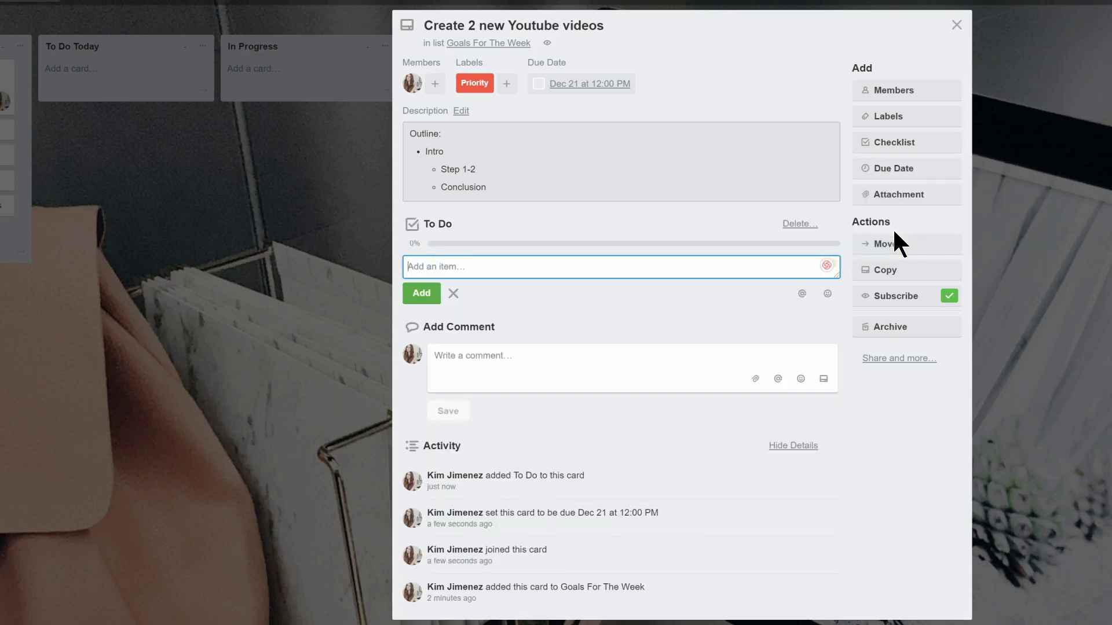
{"action": "type", "text": "Outline first video"}
{"action": "key", "text": "Return"}
{"action": "type", "text": "Sho"}
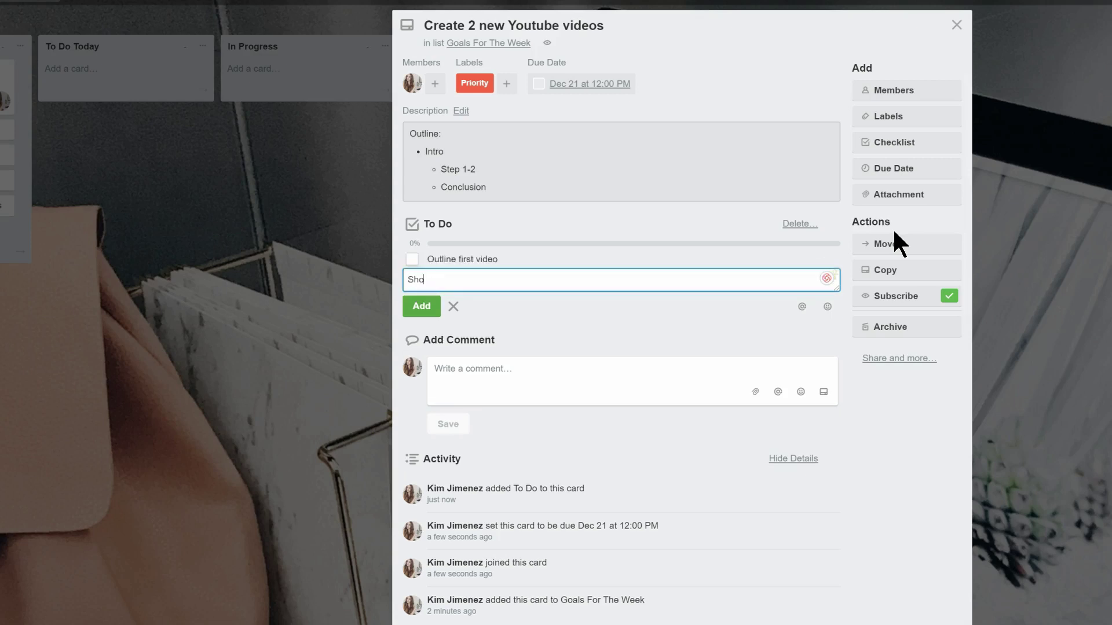
{"action": "type", "text": "ot the video"}
{"action": "key", "text": "Return"}
{"action": "type", "text": "Edit"}
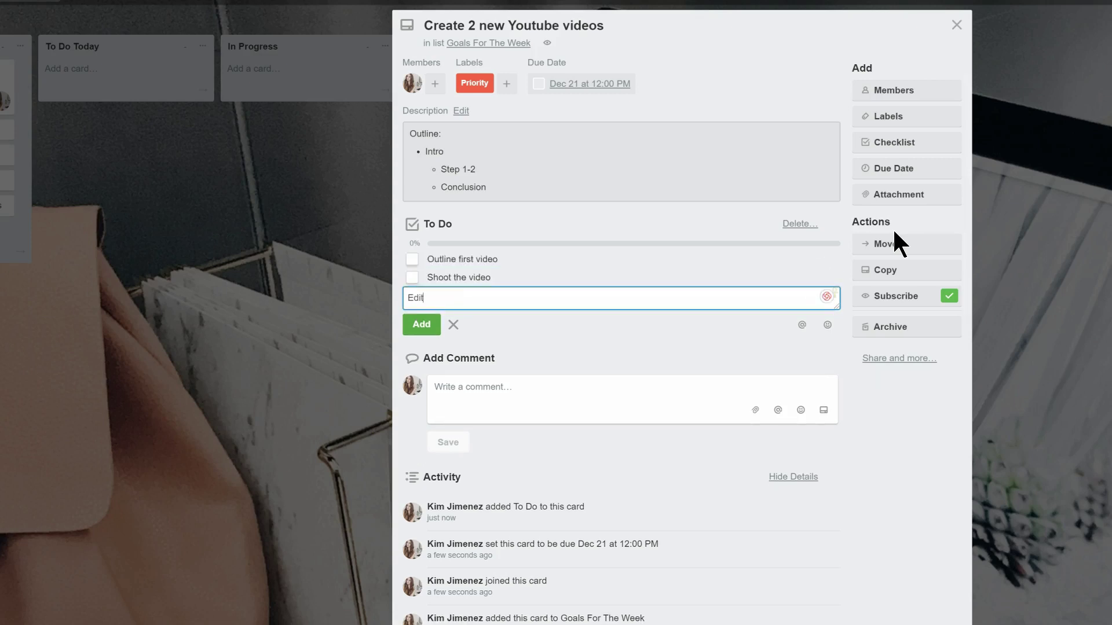
{"action": "key", "text": "Return"}
{"action": "type", "text": "Upload"}
{"action": "key", "text": "Return"}
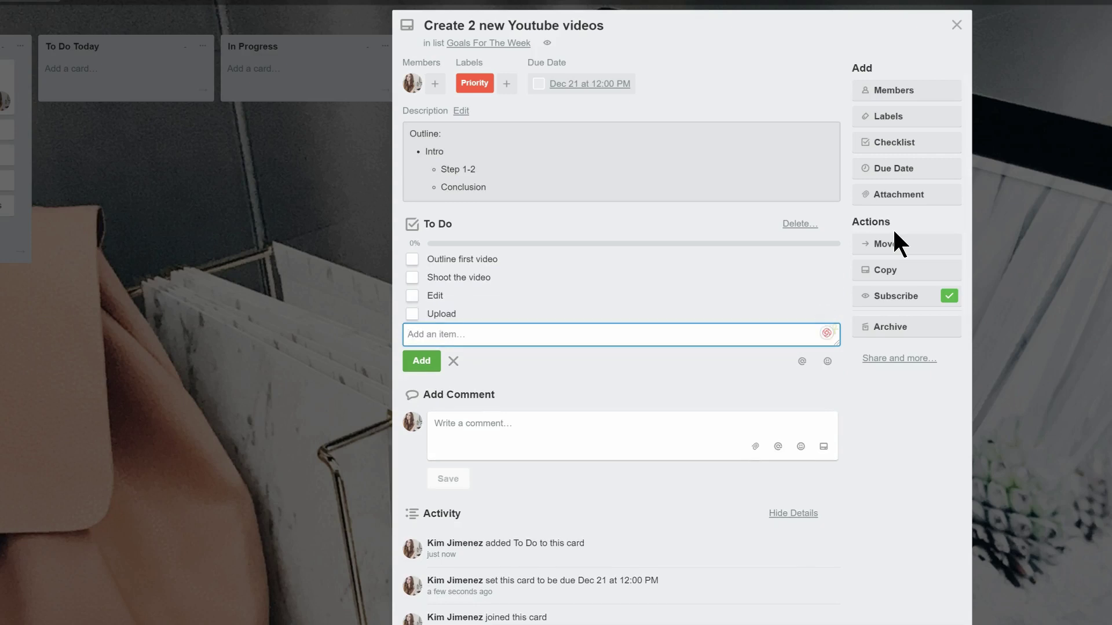
Step: Mark the checklist items "Outline first video", "Shoot the video" and "Edit" as completed and close the card
{"action": "left_click", "coordinate": [412, 259]}
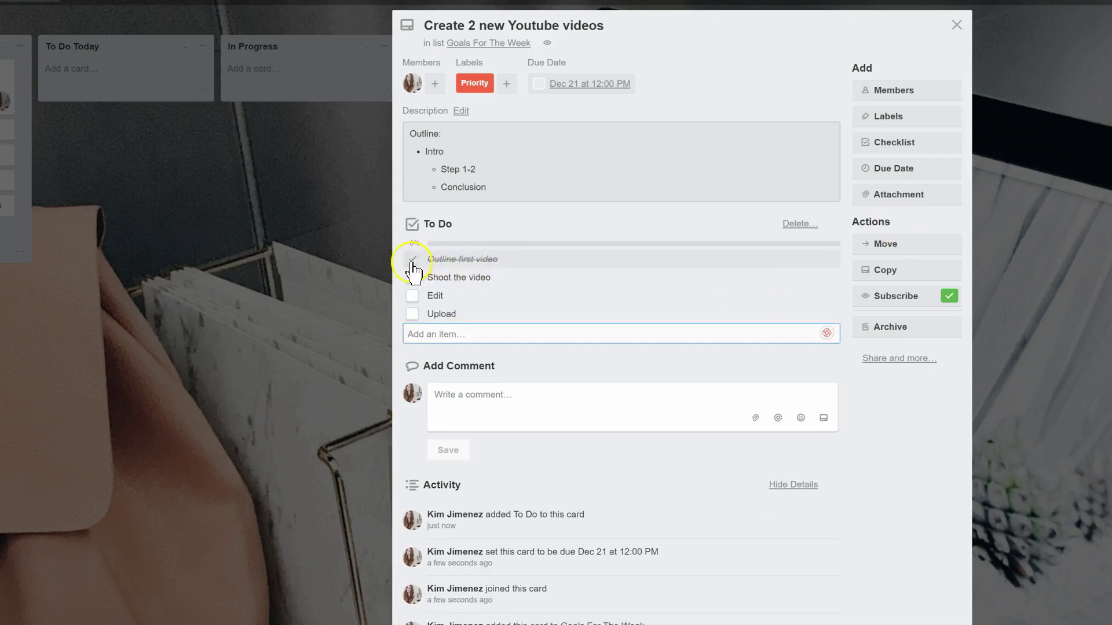
{"action": "left_click", "coordinate": [412, 277]}
{"action": "left_click", "coordinate": [412, 296]}
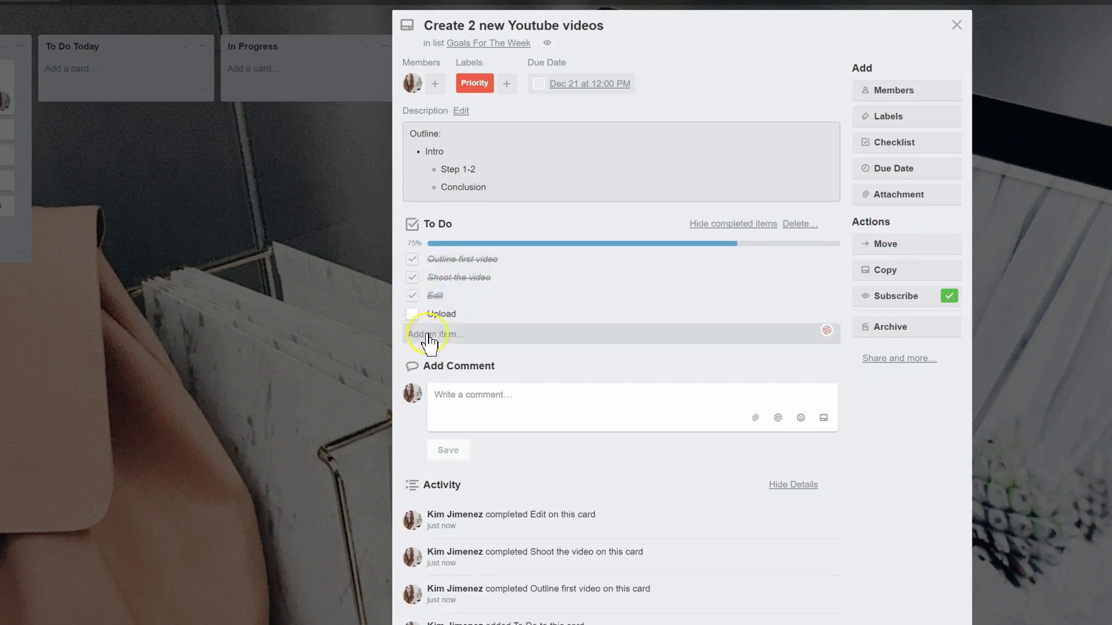
{"action": "left_click", "coordinate": [965, 26]}
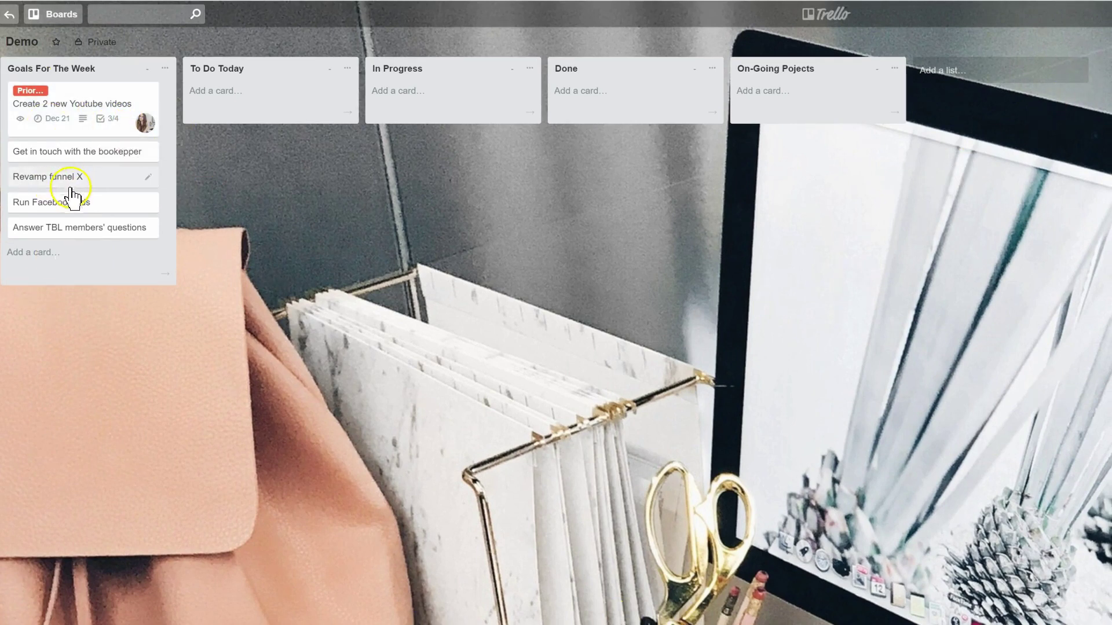
Step: Move the "Create 2 new Youtube videos" card through To Do Today and In Progress into the Done list
{"action": "left_click_drag", "start_coordinate": [36, 107], "coordinate": [196, 72]}
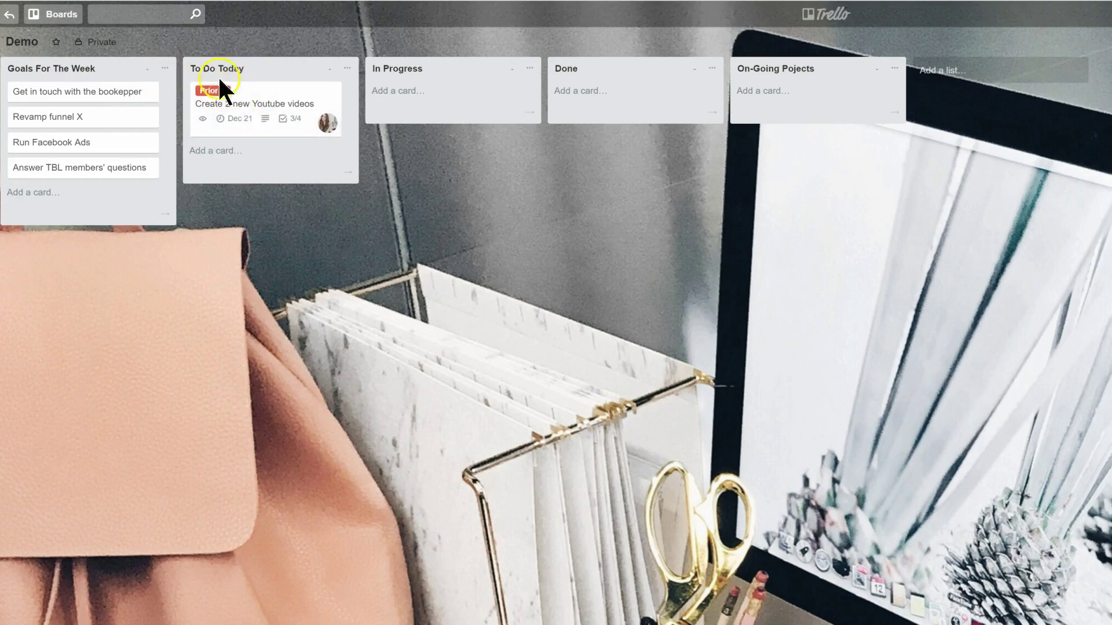
{"action": "left_click_drag", "start_coordinate": [243, 106], "coordinate": [465, 81]}
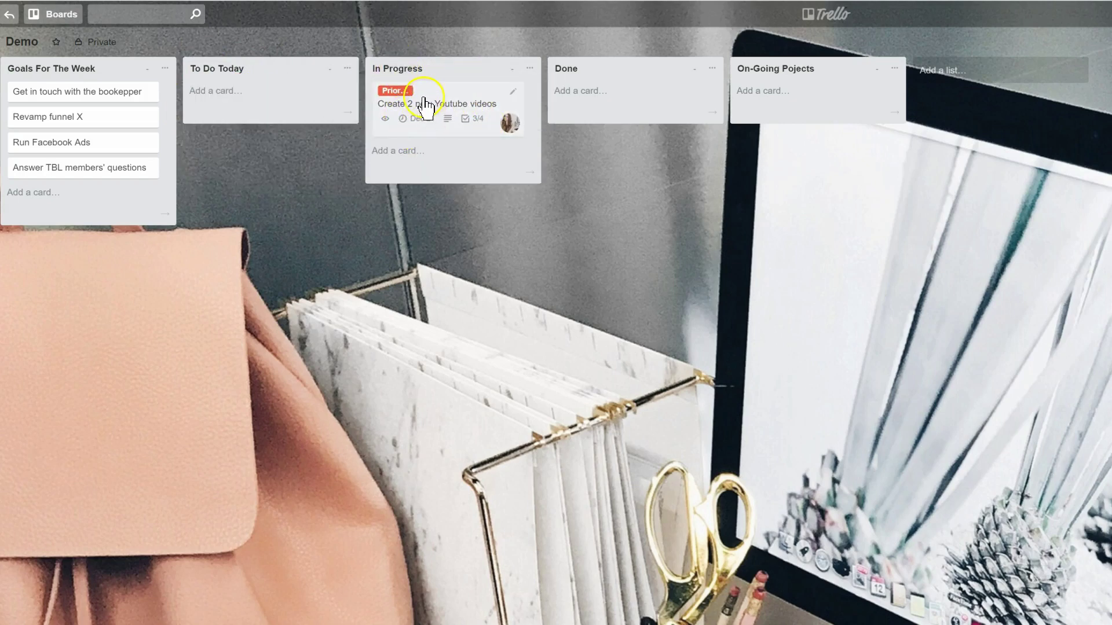
{"action": "left_click_drag", "start_coordinate": [437, 109], "coordinate": [597, 101]}
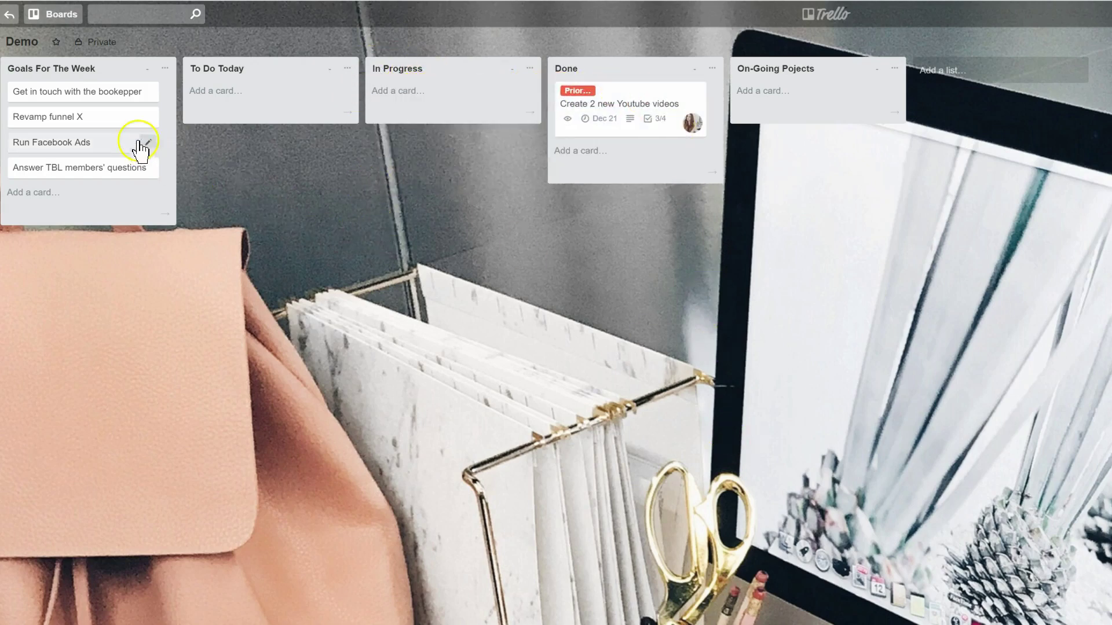
Step: Leave the Demo board for the boards overview and look through the starred, personal and team boards
{"action": "left_click", "coordinate": [44, 16]}
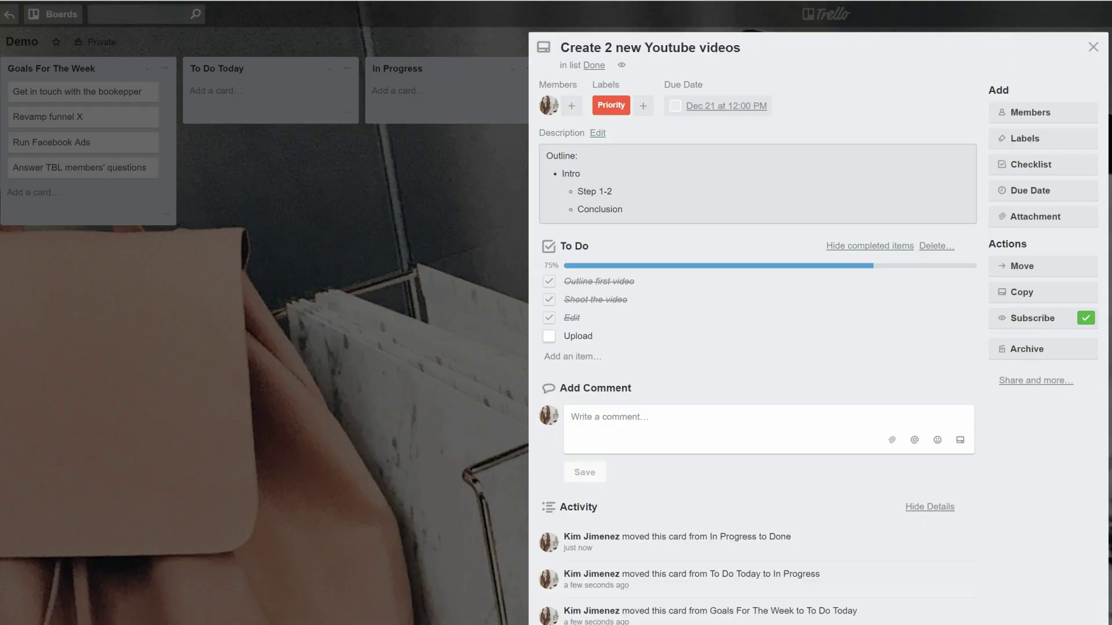
{"action": "key", "text": "Escape"}
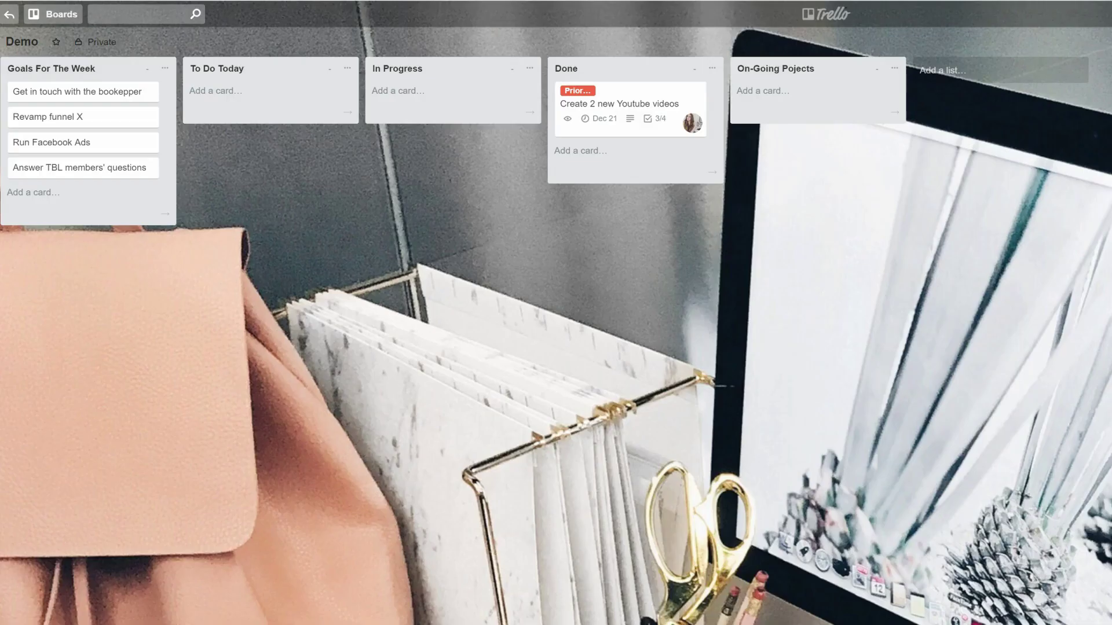
{"action": "left_click", "coordinate": [9, 13]}
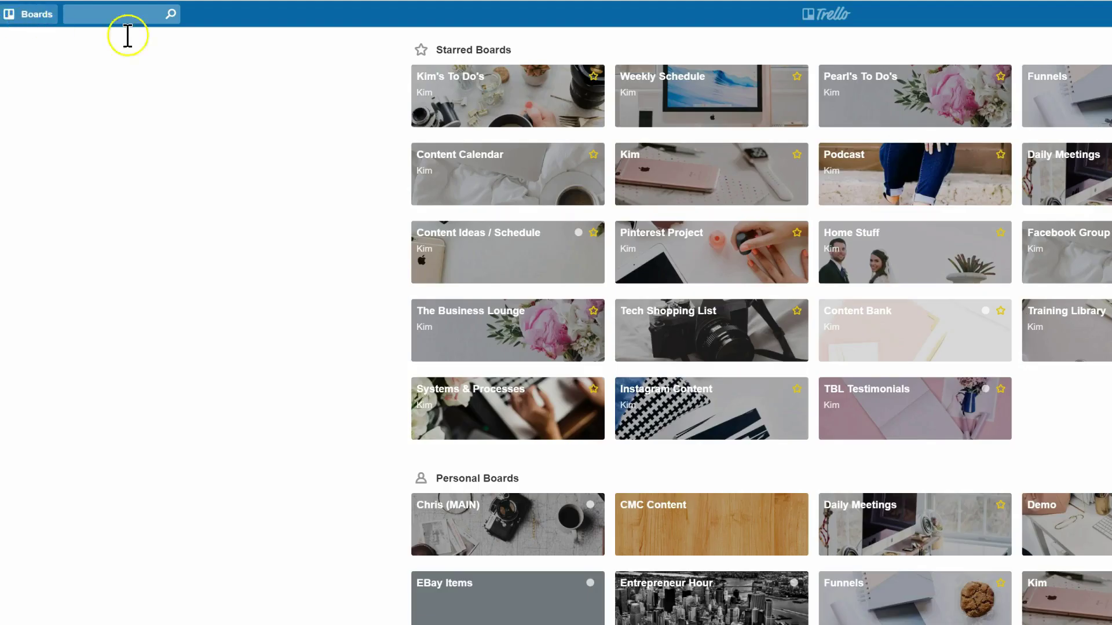
{"action": "scroll", "coordinate": [805, 489], "scroll_direction": "down", "scroll_amount": 5}
{"action": "scroll", "coordinate": [805, 489], "scroll_direction": "down", "scroll_amount": 1}
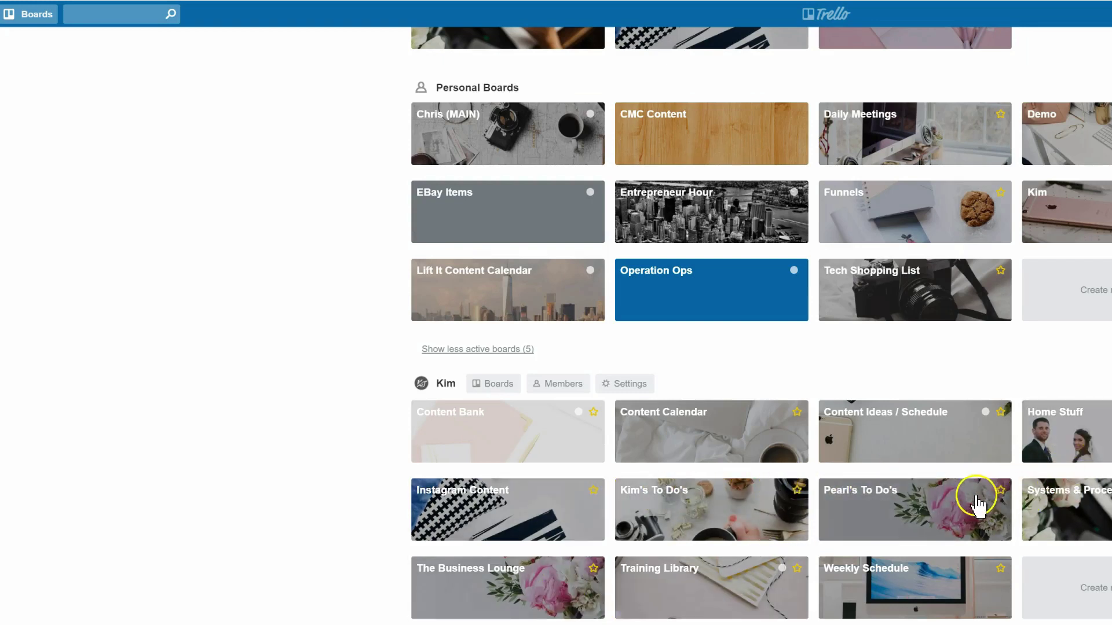
{"action": "scroll", "coordinate": [750, 528], "scroll_direction": "down", "scroll_amount": 1}
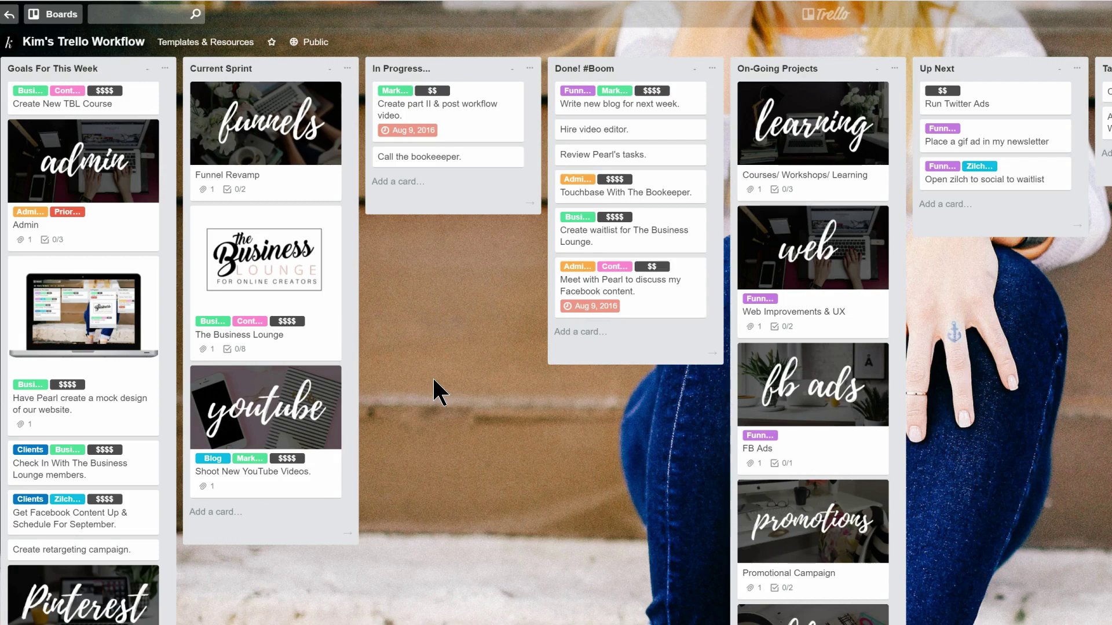
{"action": "left_click", "coordinate": [459, 271]}
{"action": "left_click", "coordinate": [506, 269]}
{"action": "left_click", "coordinate": [472, 299]}
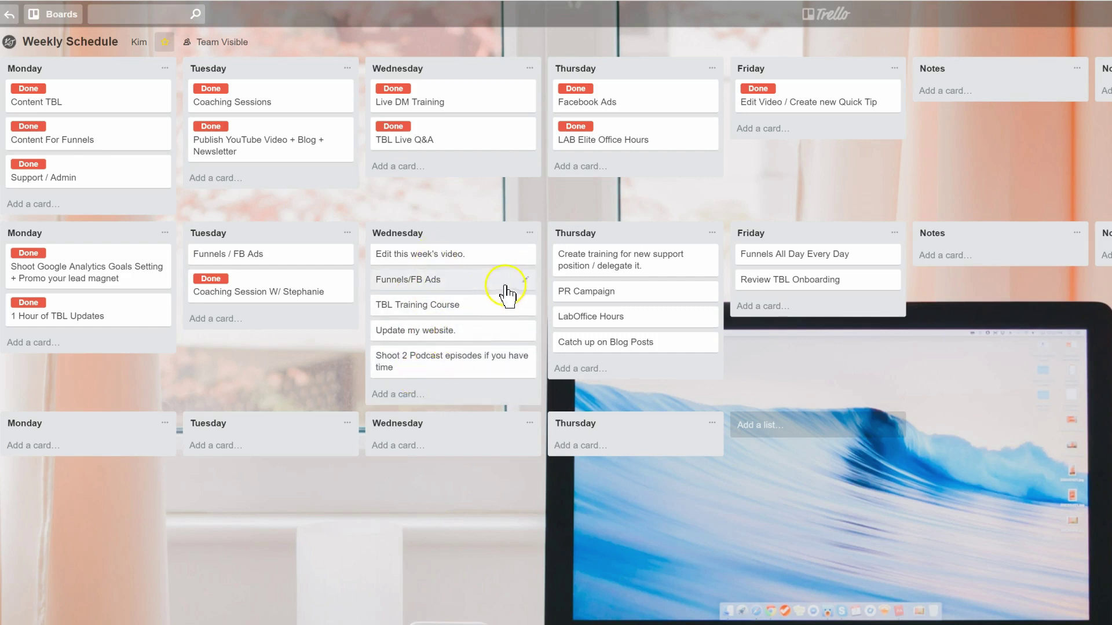
Step: Name the yellow label "Priority" and apply it to the "Edit this week's video." card in the second-row Wednesday list
{"action": "left_click", "coordinate": [525, 255]}
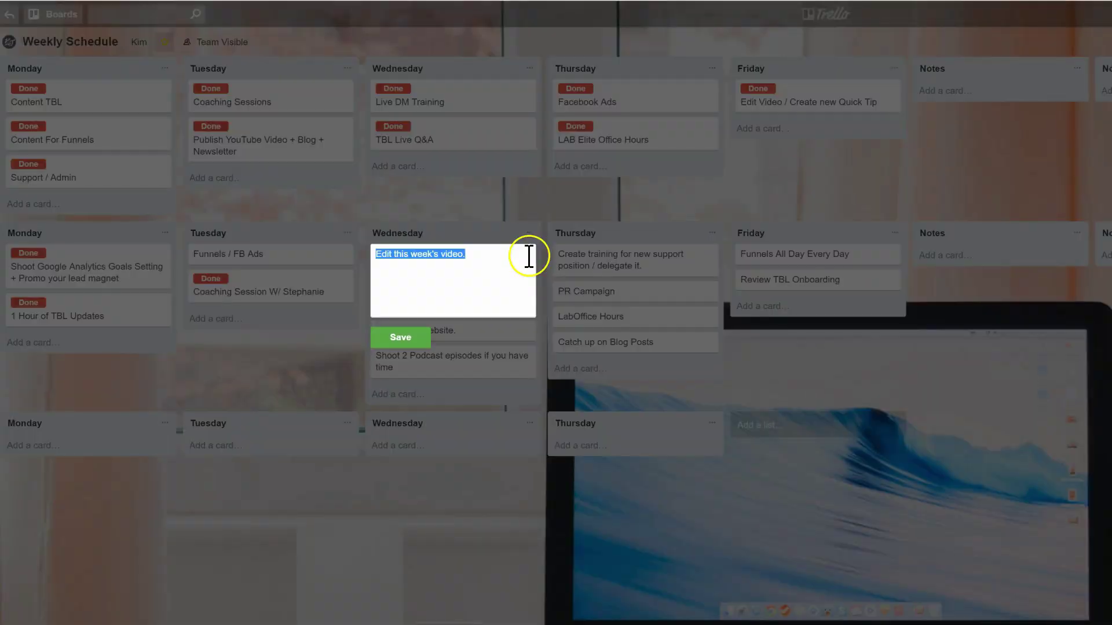
{"action": "left_click", "coordinate": [578, 254]}
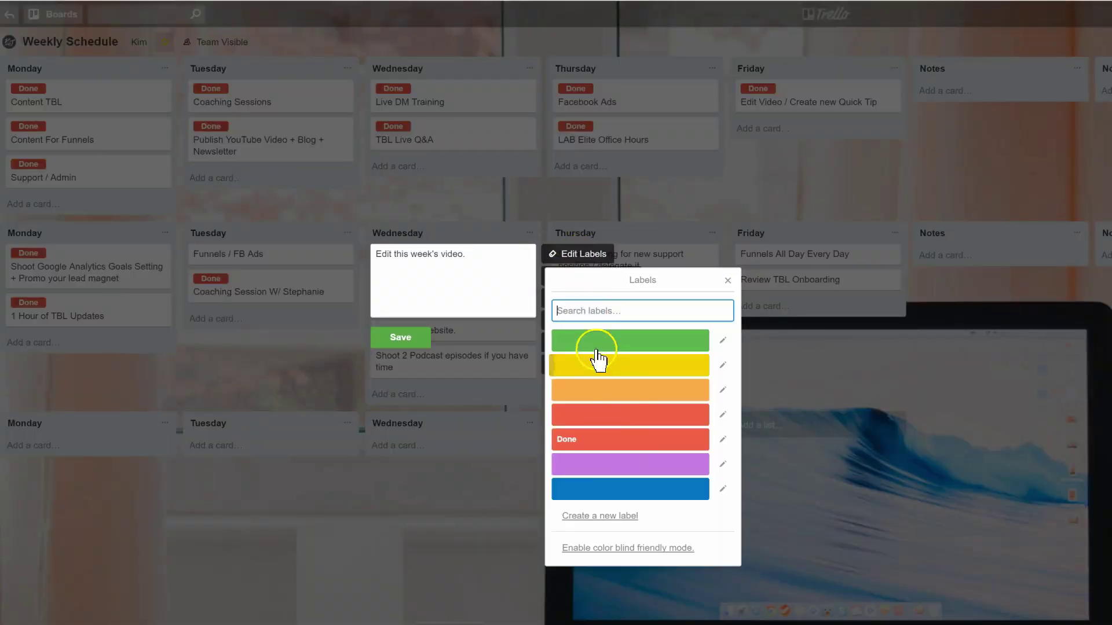
{"action": "left_click", "coordinate": [724, 369]}
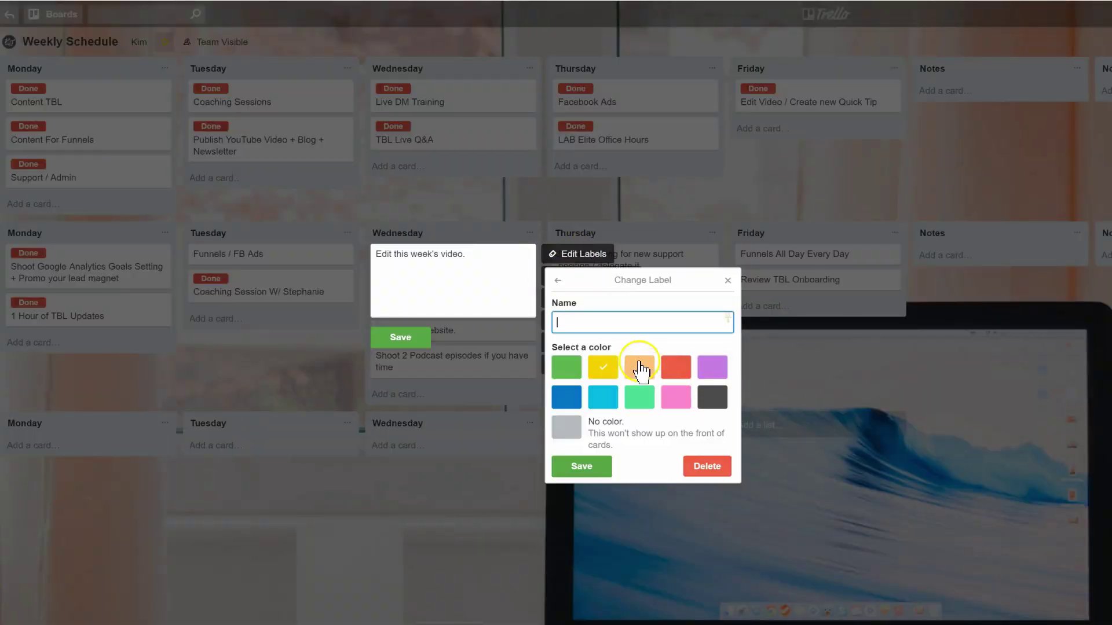
{"action": "type", "text": "Priority"}
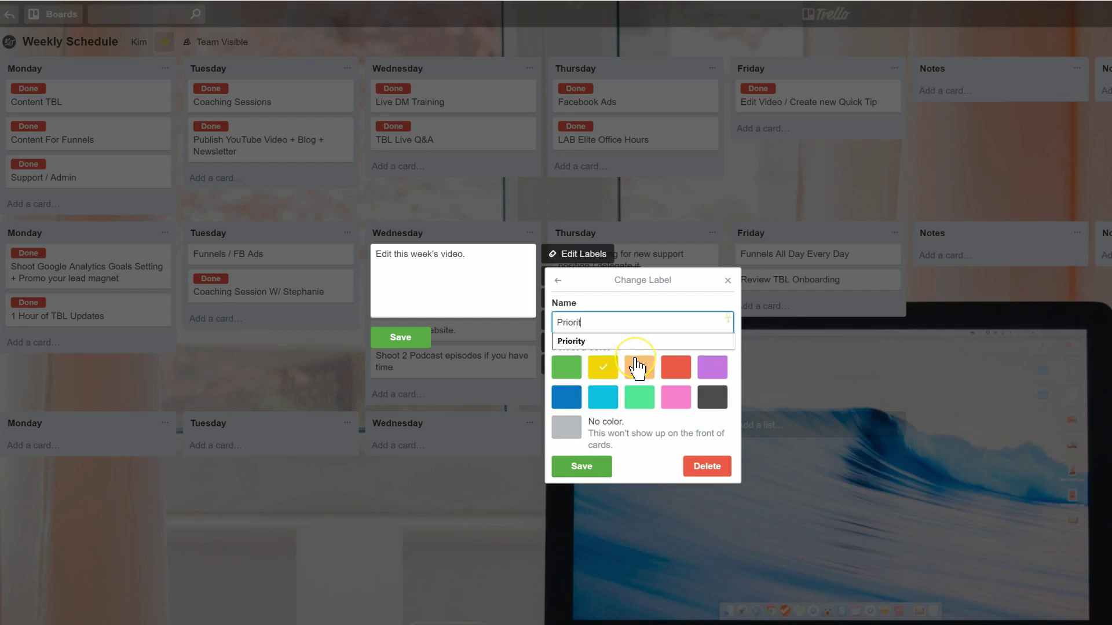
{"action": "key", "text": "Return"}
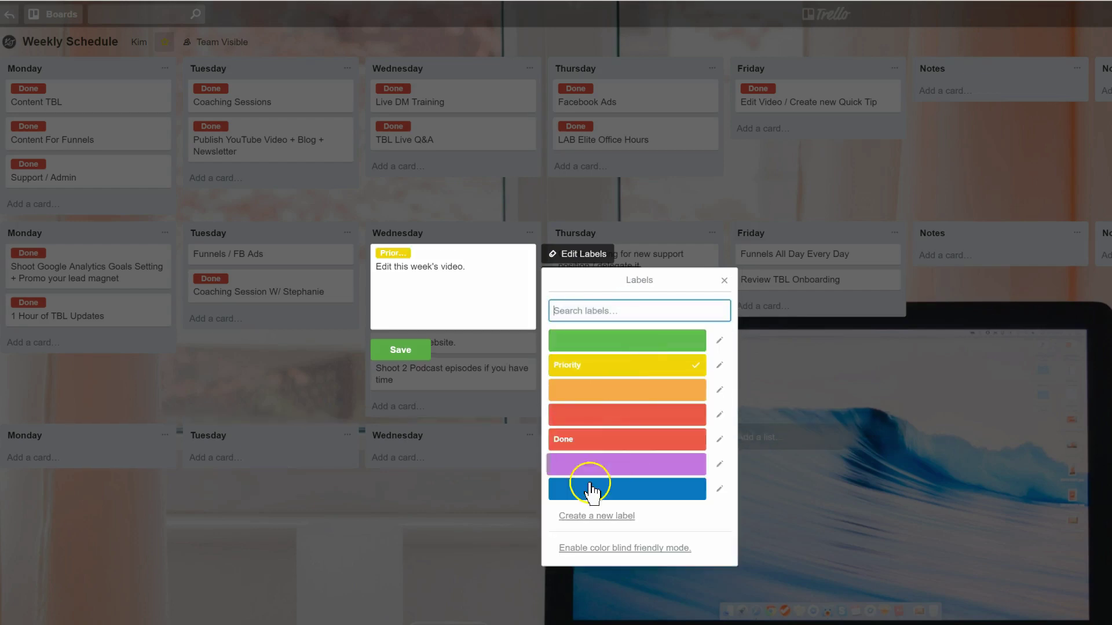
{"action": "left_click", "coordinate": [421, 349]}
Step: Apply the yellow Priority label to the "Funnels/FB Ads" and "Update my website." cards in the second-row Wednesday list
{"action": "left_click", "coordinate": [525, 293]}
{"action": "left_click", "coordinate": [547, 291]}
{"action": "left_click", "coordinate": [589, 405]}
{"action": "left_click", "coordinate": [407, 385]}
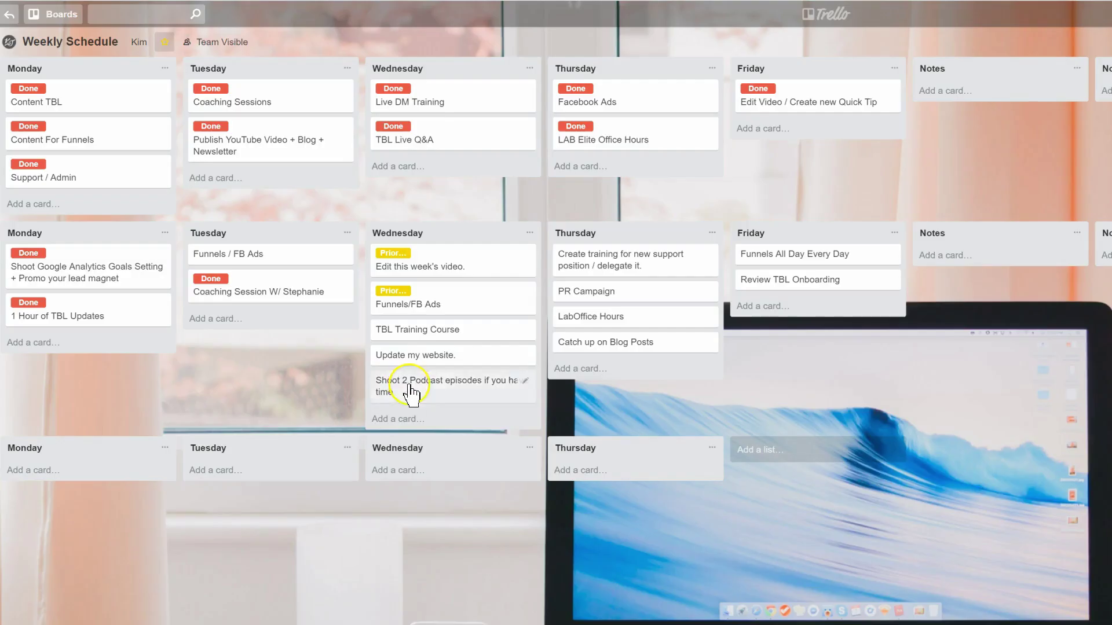
{"action": "left_click", "coordinate": [528, 355]}
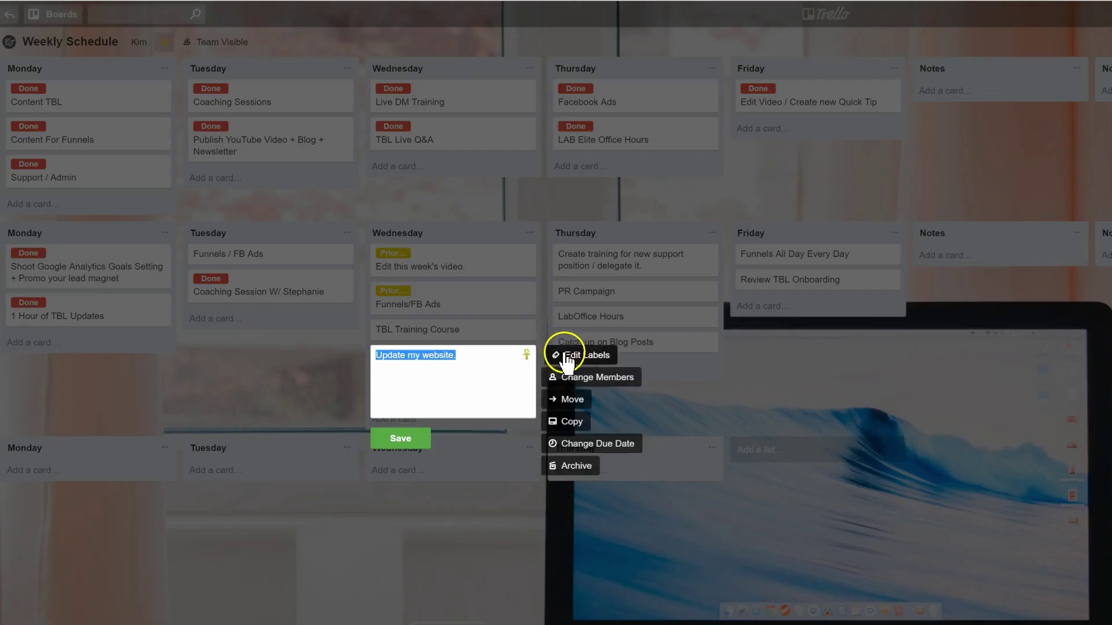
{"action": "left_click", "coordinate": [566, 355]}
{"action": "left_click", "coordinate": [593, 467]}
{"action": "left_click", "coordinate": [414, 451]}
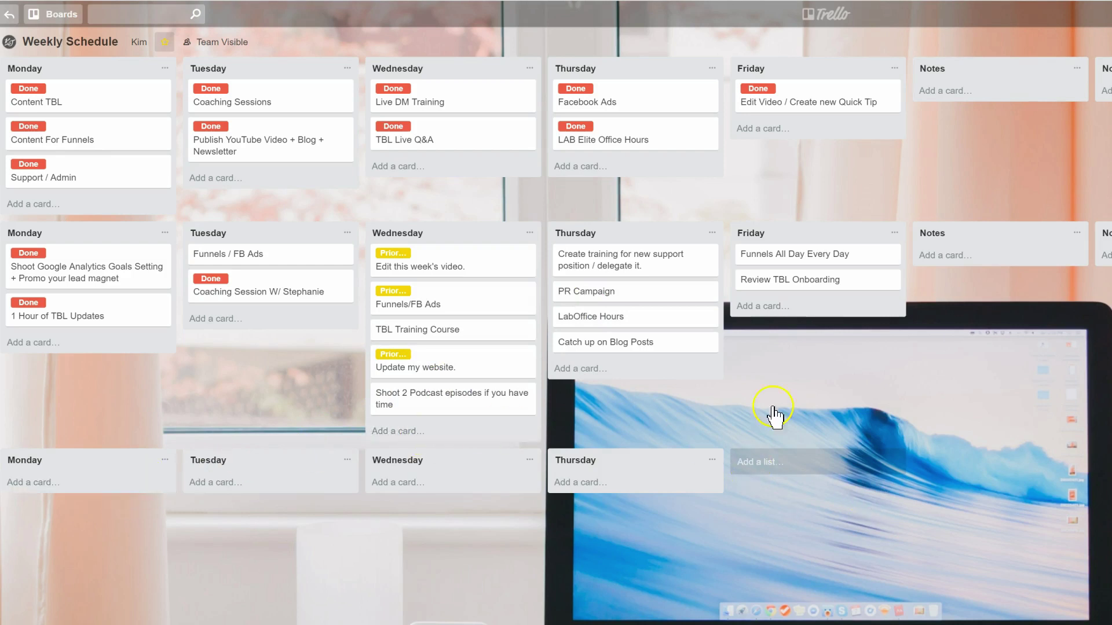
Step: Move the "LabOffice Hours" card from the second-row Thursday list to the third-row Monday list
{"action": "left_click_drag", "start_coordinate": [569, 318], "coordinate": [52, 489]}
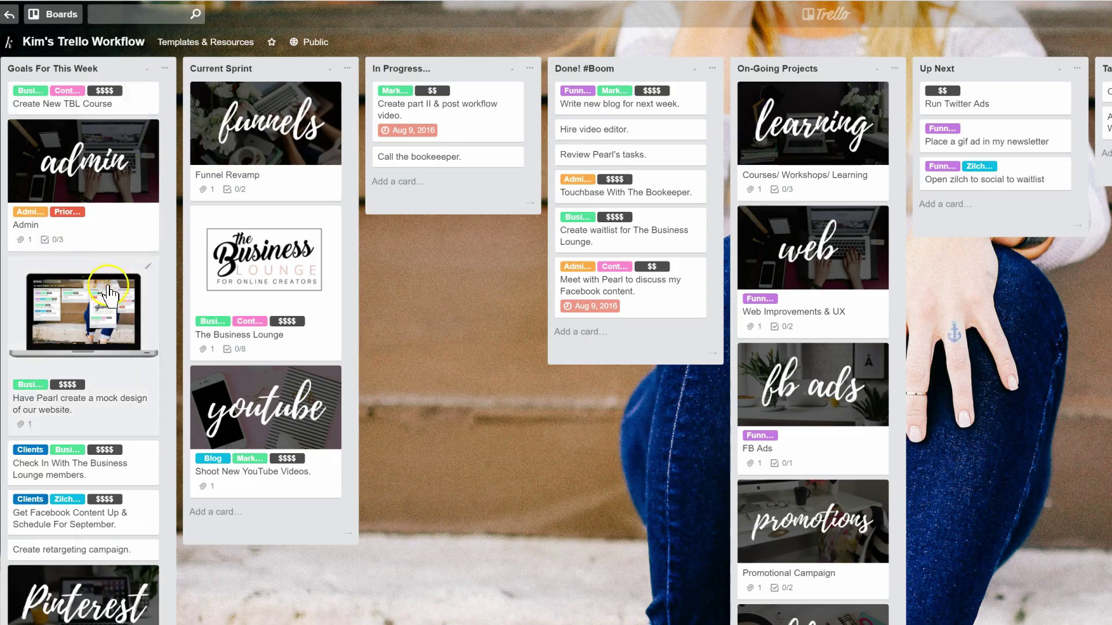
Step: Look through the workflow board's lists and review the to-do checklist on the "Courses/ Workshops/ Learning" card
{"action": "scroll", "coordinate": [118, 301], "scroll_direction": "down", "scroll_amount": 4}
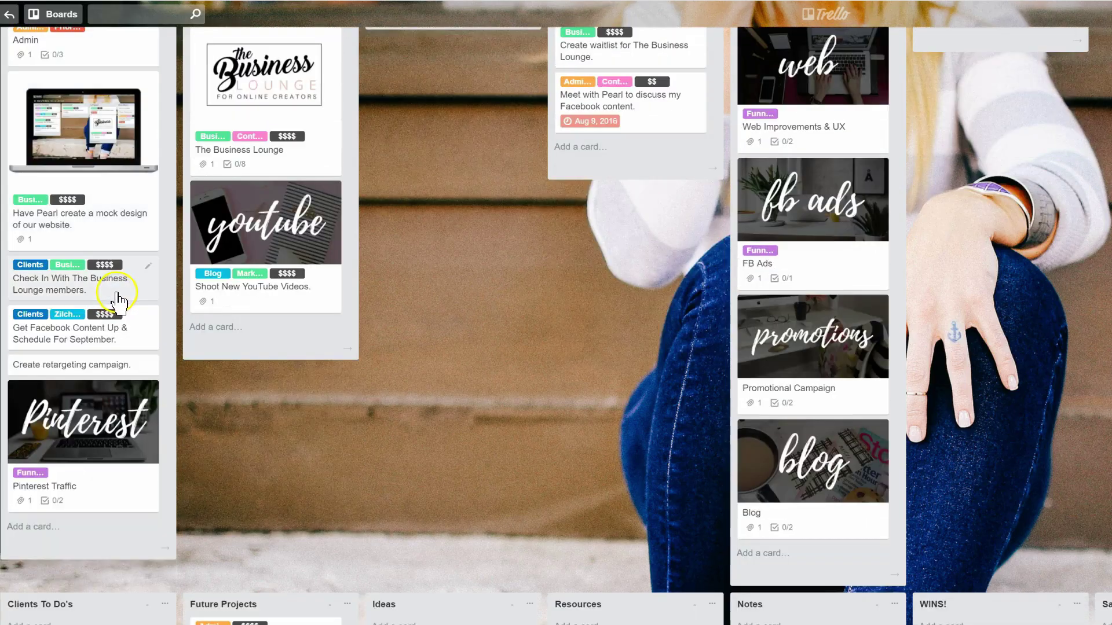
{"action": "scroll", "coordinate": [966, 259], "scroll_direction": "up", "scroll_amount": 4}
{"action": "scroll", "coordinate": [897, 266], "scroll_direction": "down", "scroll_amount": 4}
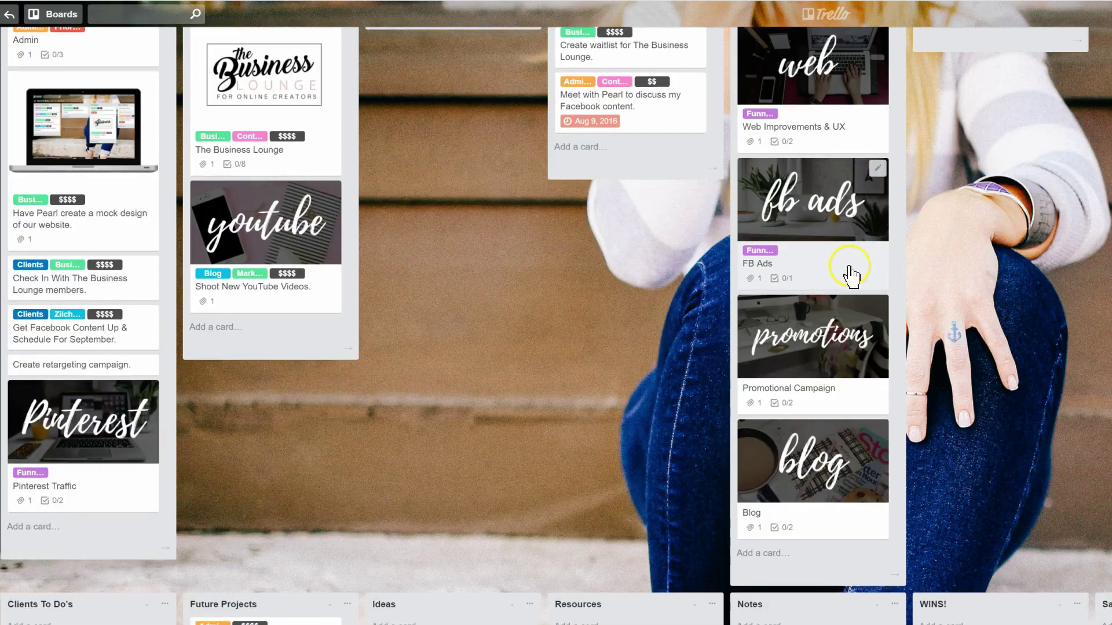
{"action": "scroll", "coordinate": [851, 272], "scroll_direction": "up", "scroll_amount": 4}
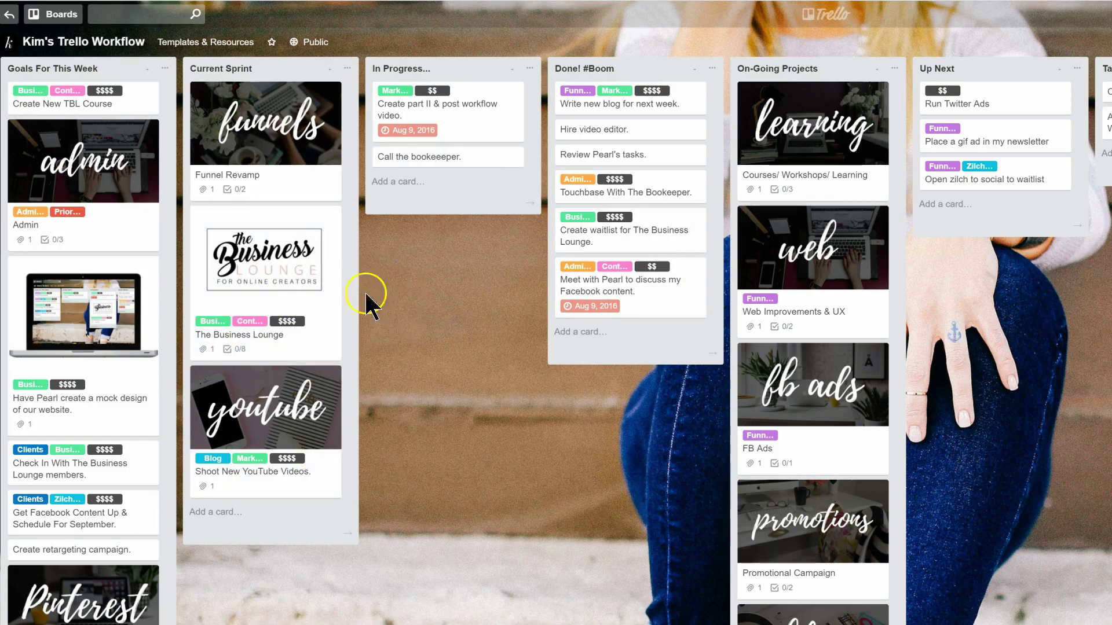
{"action": "right_click", "coordinate": [399, 342]}
{"action": "left_click", "coordinate": [429, 311]}
{"action": "left_click", "coordinate": [109, 202]}
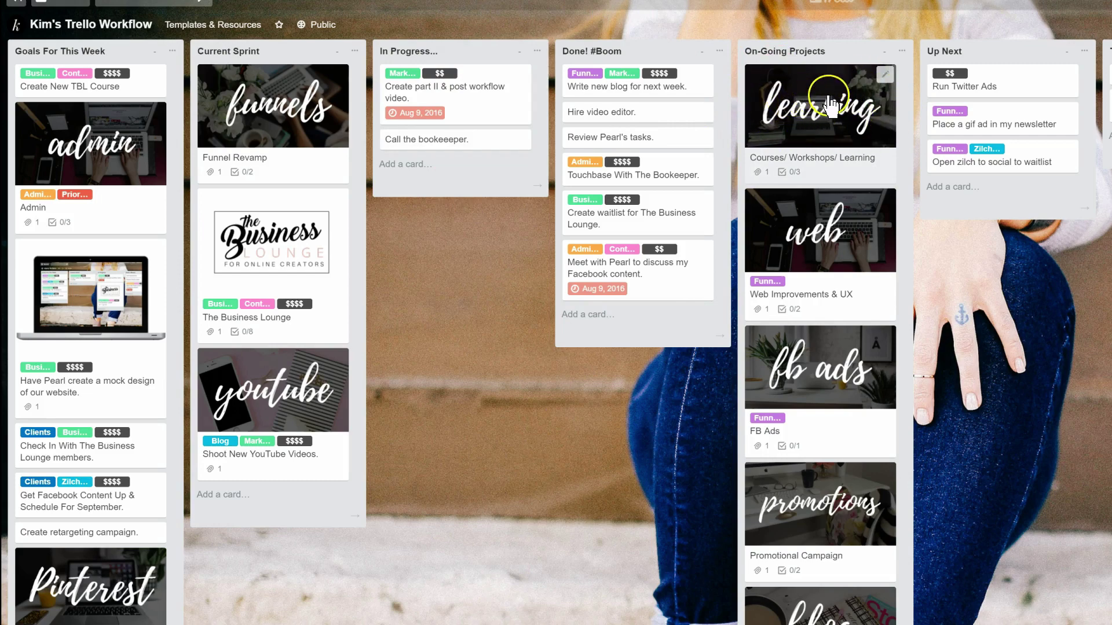
{"action": "left_click", "coordinate": [809, 138]}
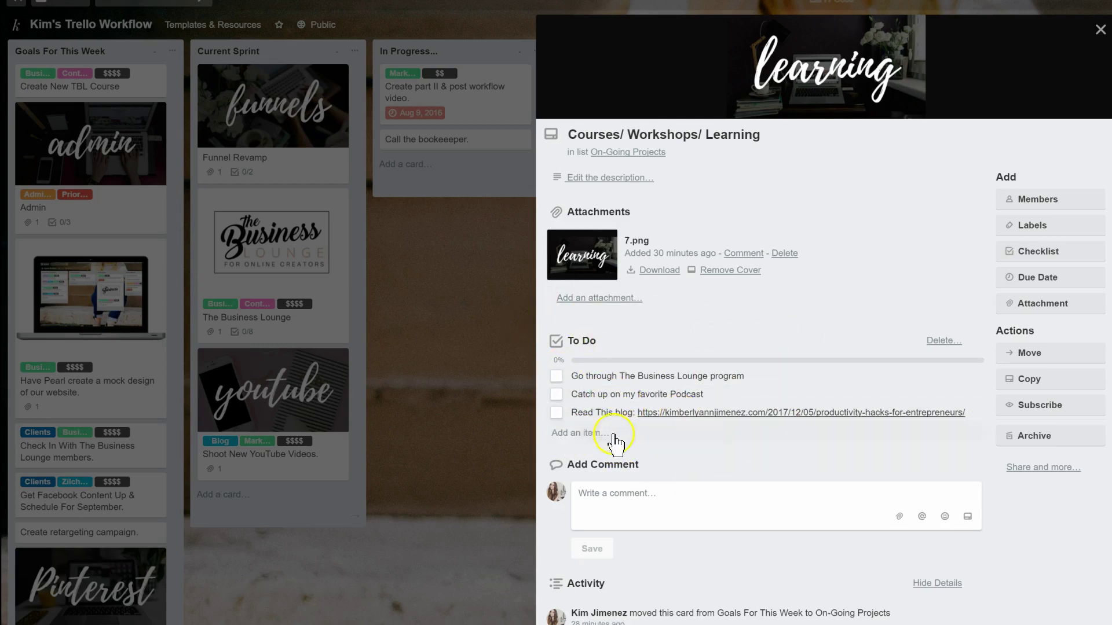
{"action": "left_click", "coordinate": [423, 353]}
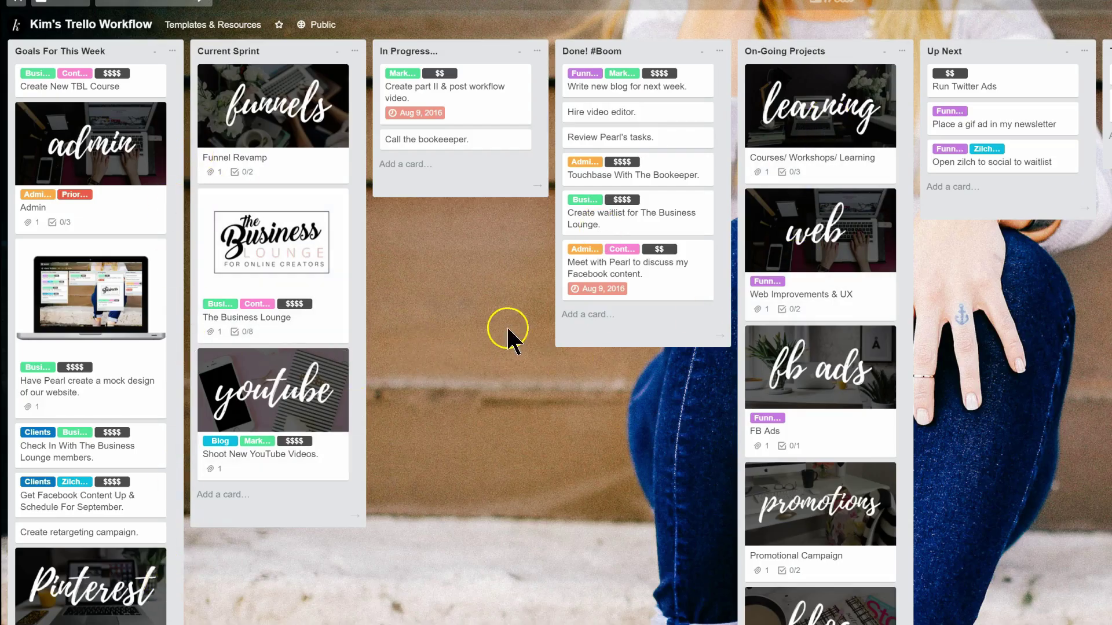
Step: Convert the Web Improvements & UX checklist item "Check out all pop ups and verify they are working." to a card in Goals For This Week
{"action": "left_click", "coordinate": [811, 249]}
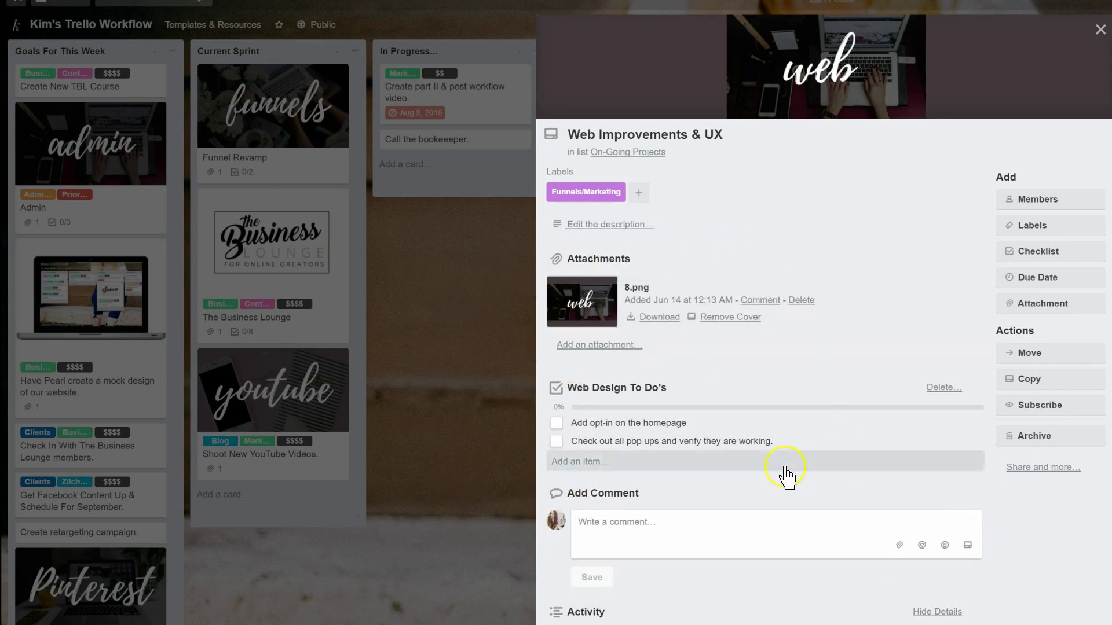
{"action": "left_click", "coordinate": [605, 464]}
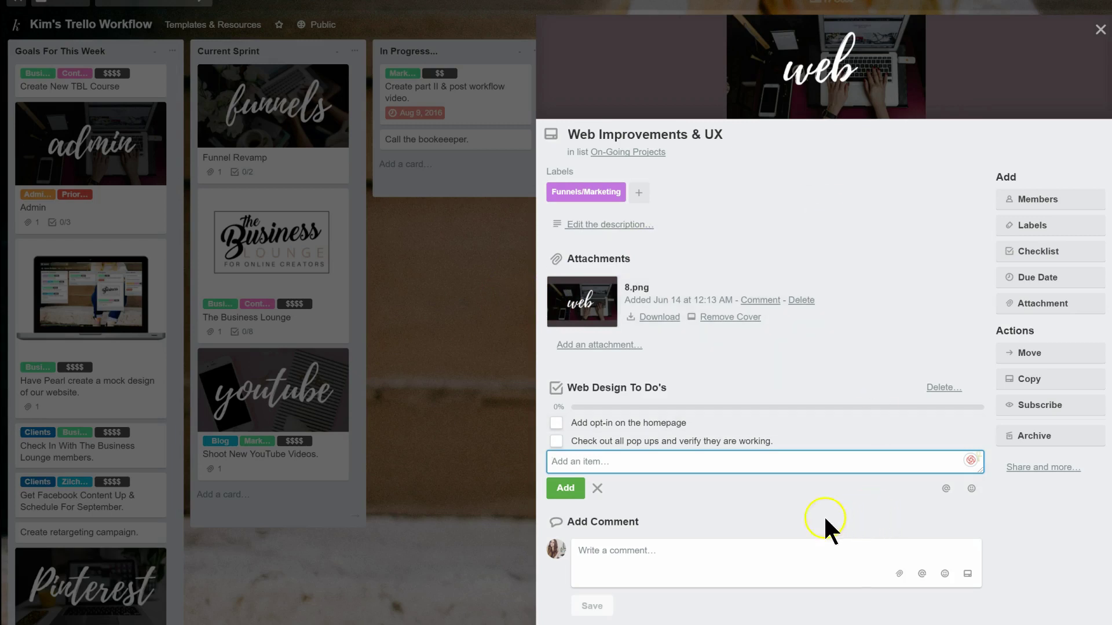
{"action": "left_click", "coordinate": [455, 400]}
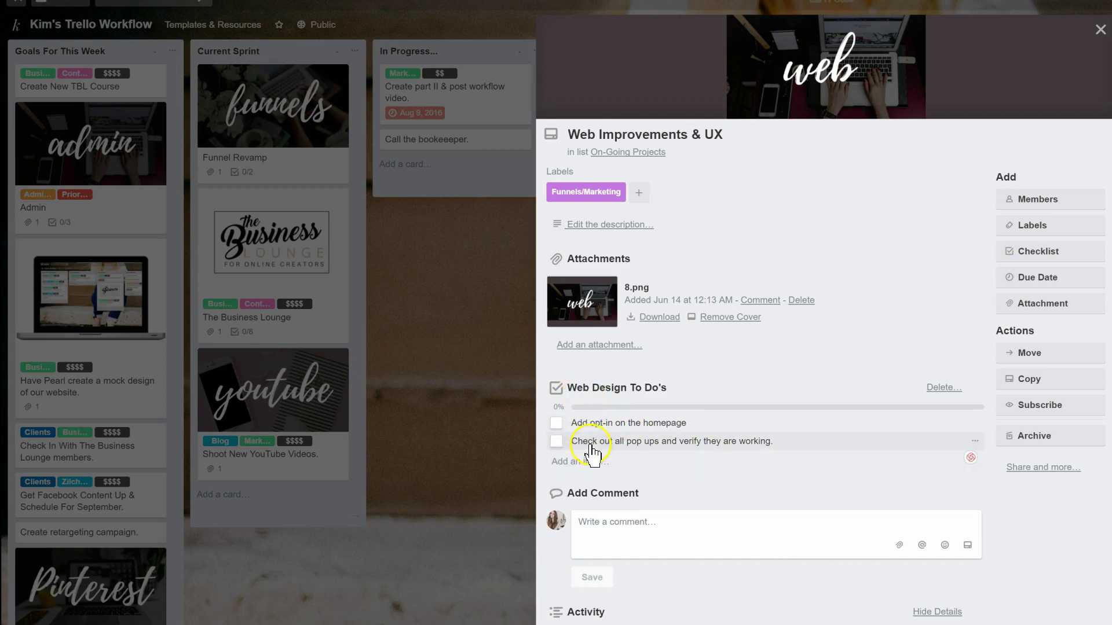
{"action": "left_click", "coordinate": [974, 441]}
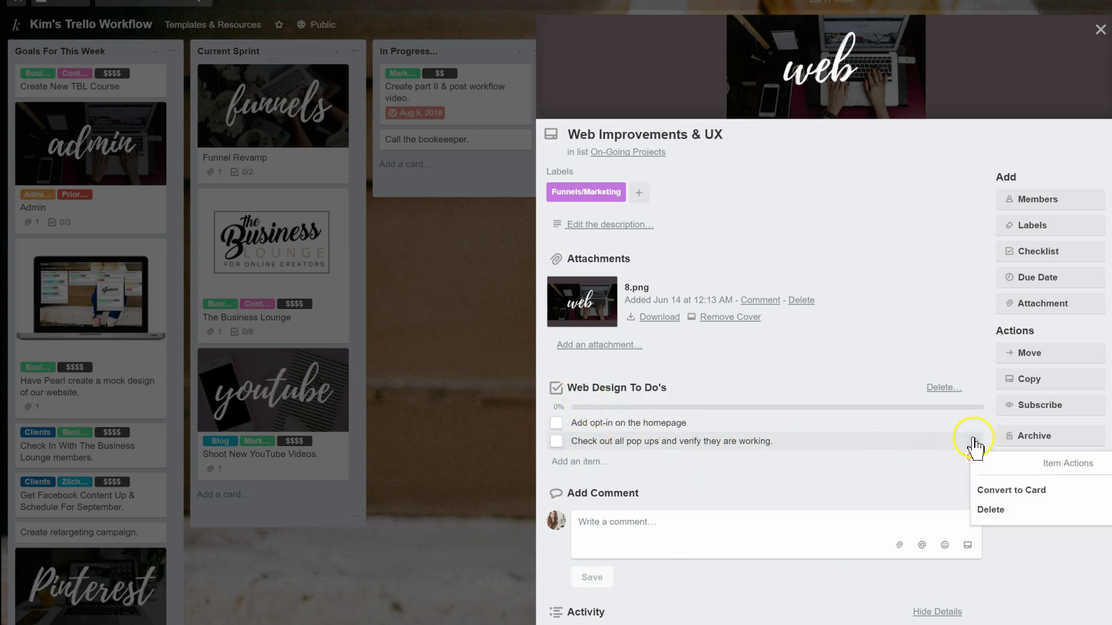
{"action": "left_click", "coordinate": [1001, 497]}
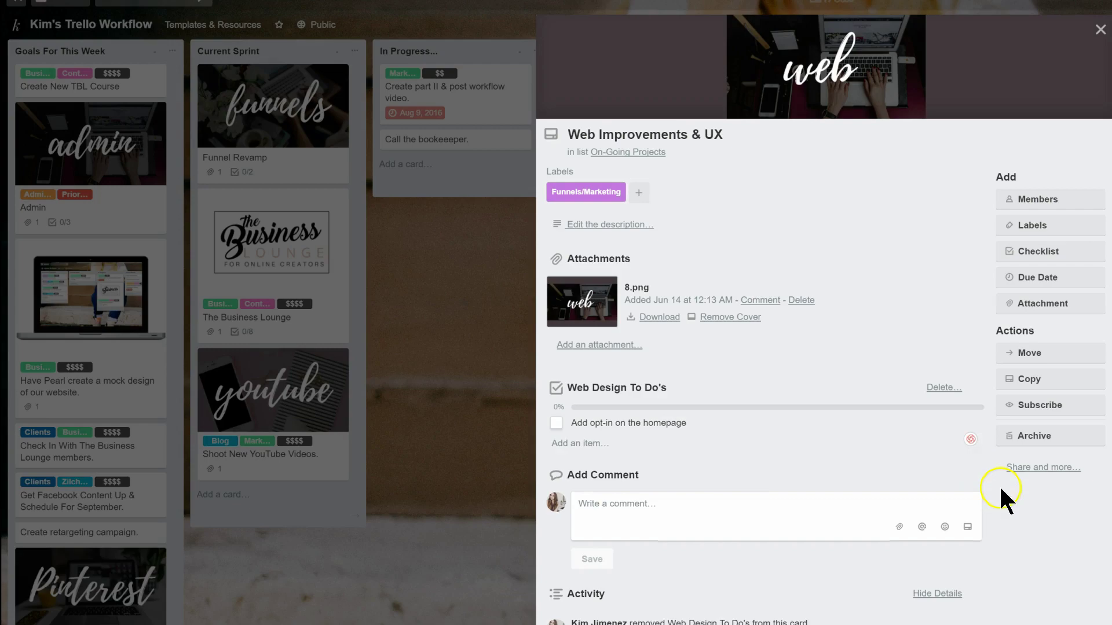
{"action": "left_click", "coordinate": [479, 498]}
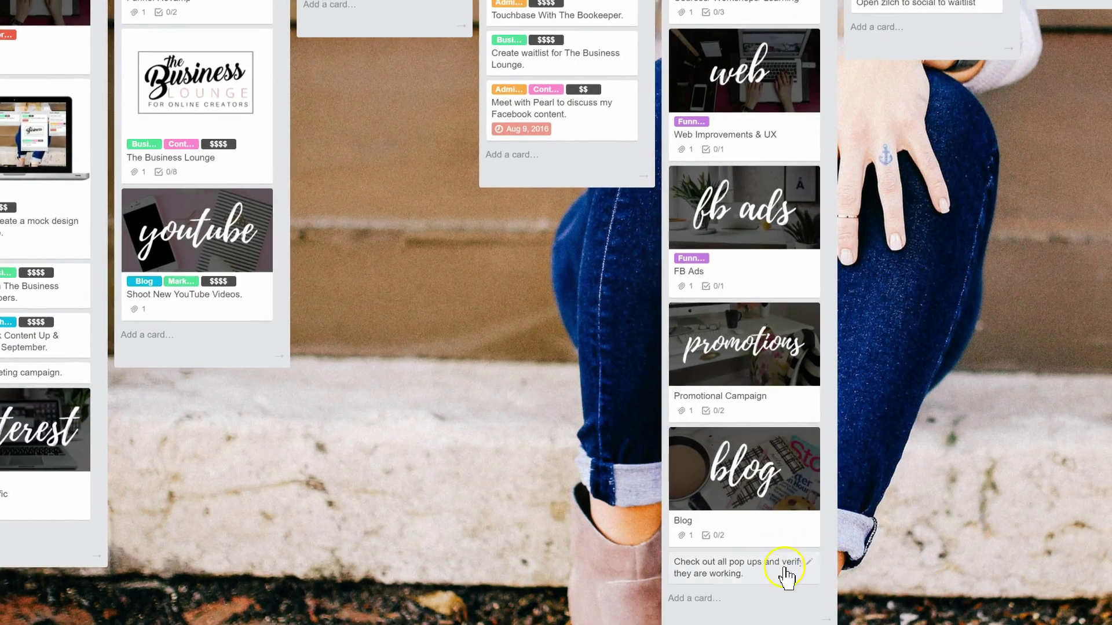
{"action": "left_click_drag", "start_coordinate": [764, 574], "coordinate": [104, 87]}
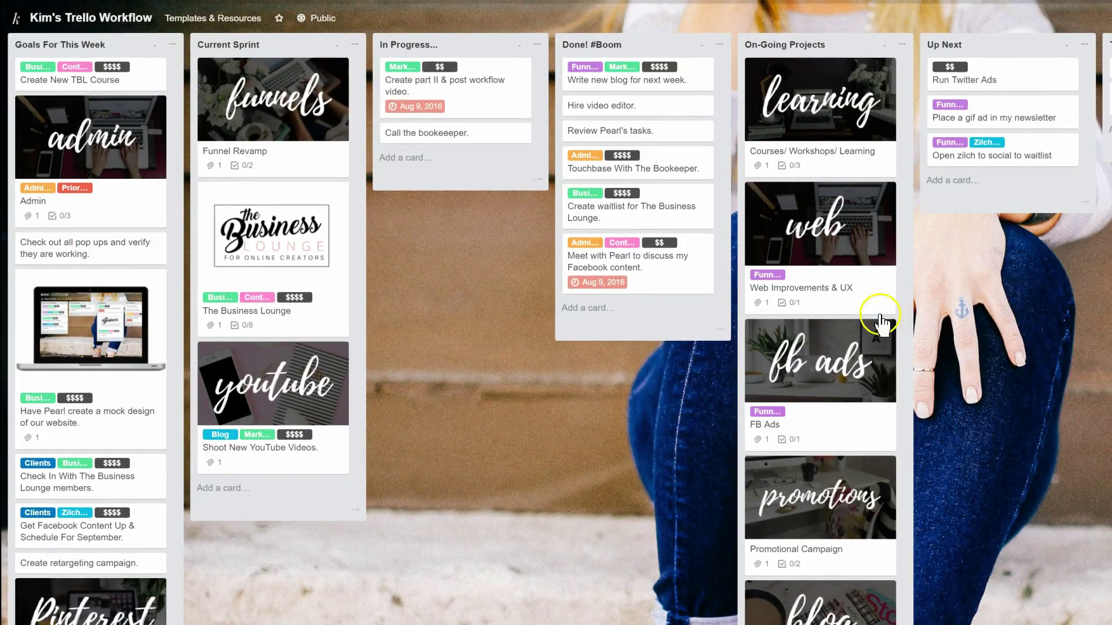
Step: Review the checklists on the Promotional Campaign and Blog cards, and look over the On-Going Projects and Goals For This Week lists
{"action": "scroll", "coordinate": [881, 318], "scroll_direction": "down", "scroll_amount": 3}
{"action": "left_click", "coordinate": [840, 318]}
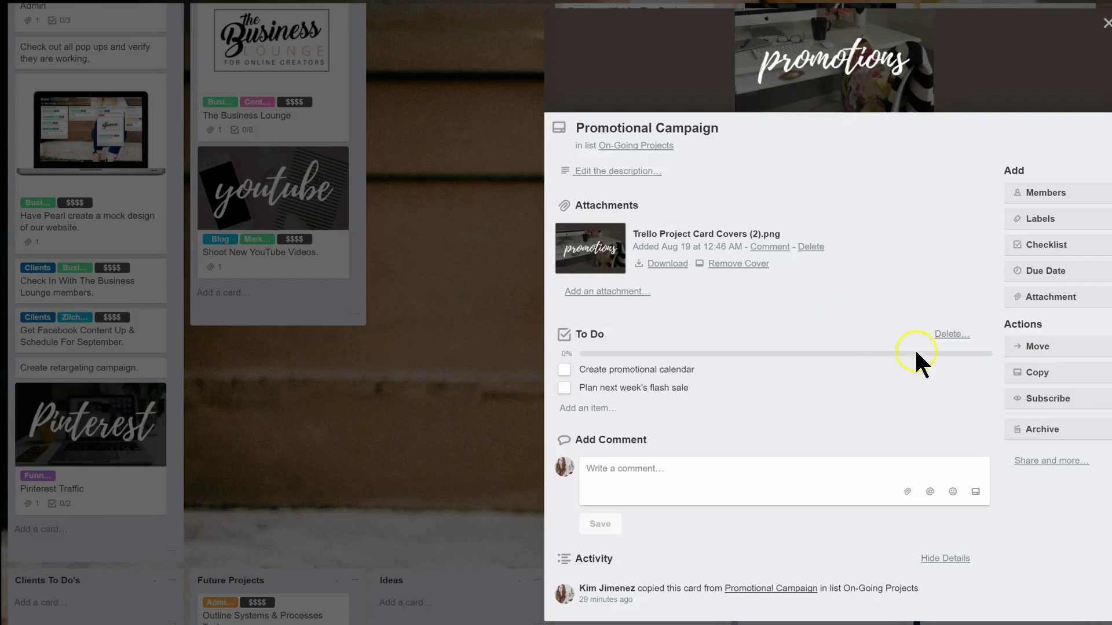
{"action": "left_click", "coordinate": [510, 292]}
{"action": "left_click", "coordinate": [779, 453]}
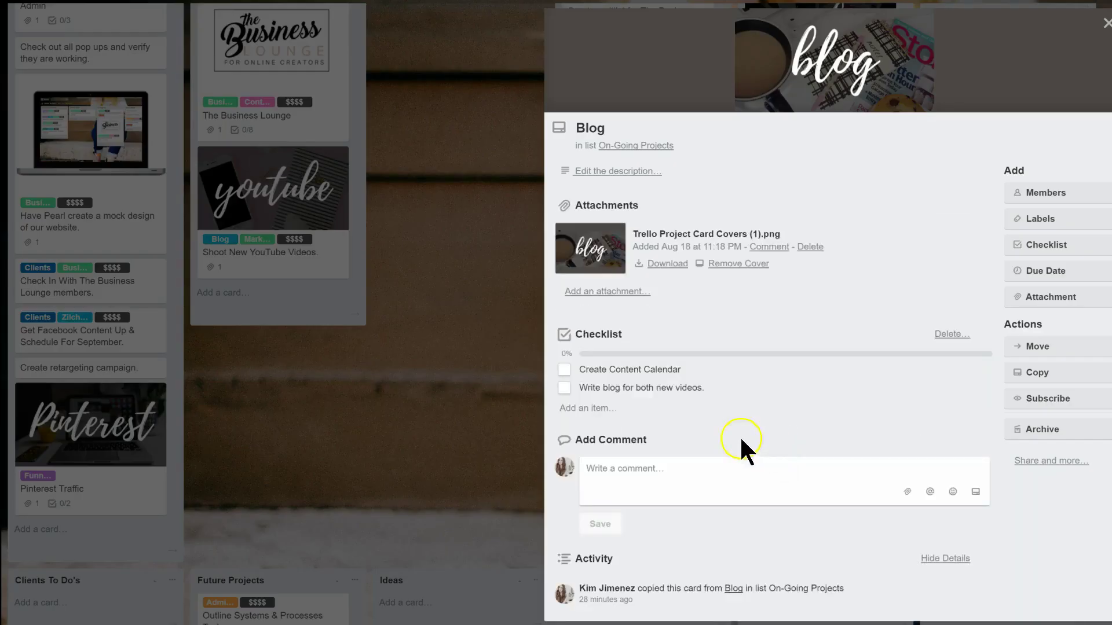
{"action": "left_click", "coordinate": [516, 289]}
{"action": "scroll", "coordinate": [516, 289], "scroll_direction": "up", "scroll_amount": 3}
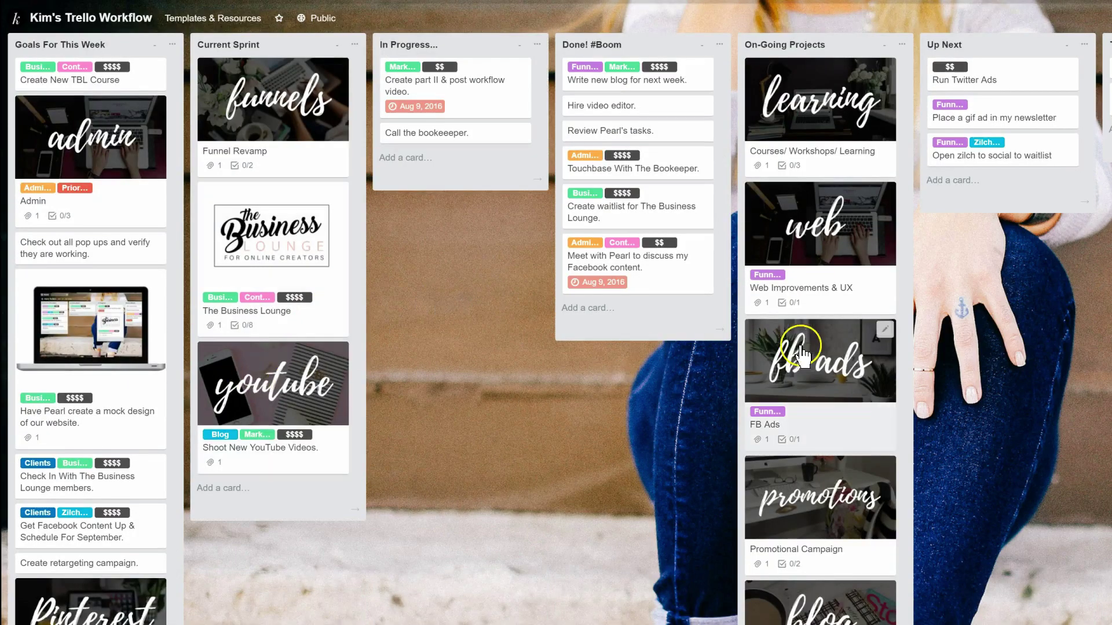
{"action": "scroll", "coordinate": [227, 463], "scroll_direction": "down", "scroll_amount": 2}
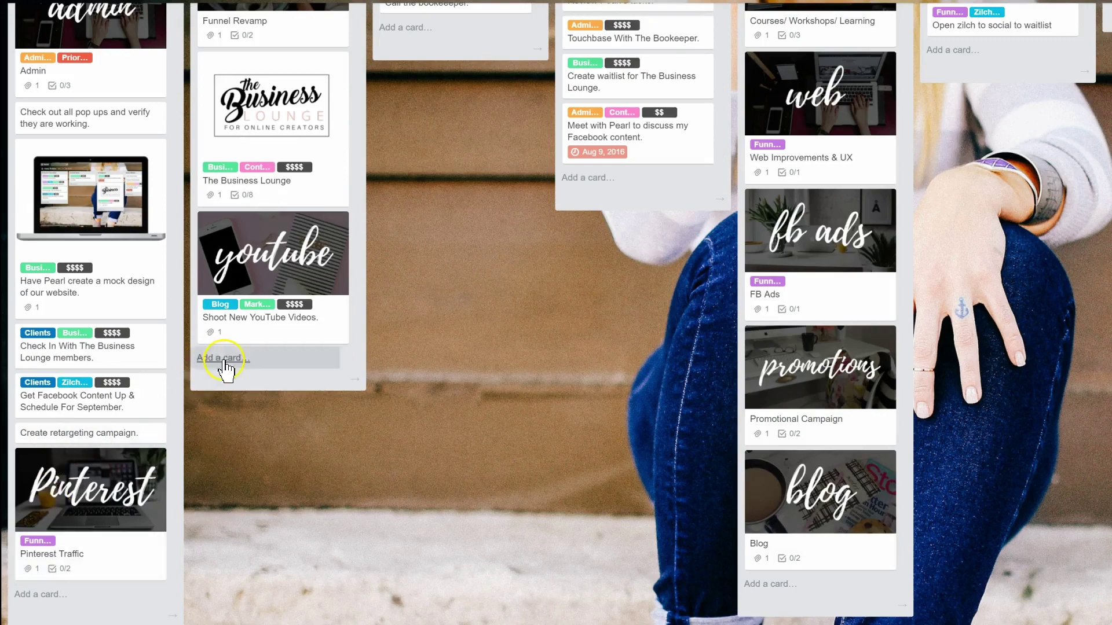
{"action": "scroll", "coordinate": [226, 365], "scroll_direction": "up", "scroll_amount": 2}
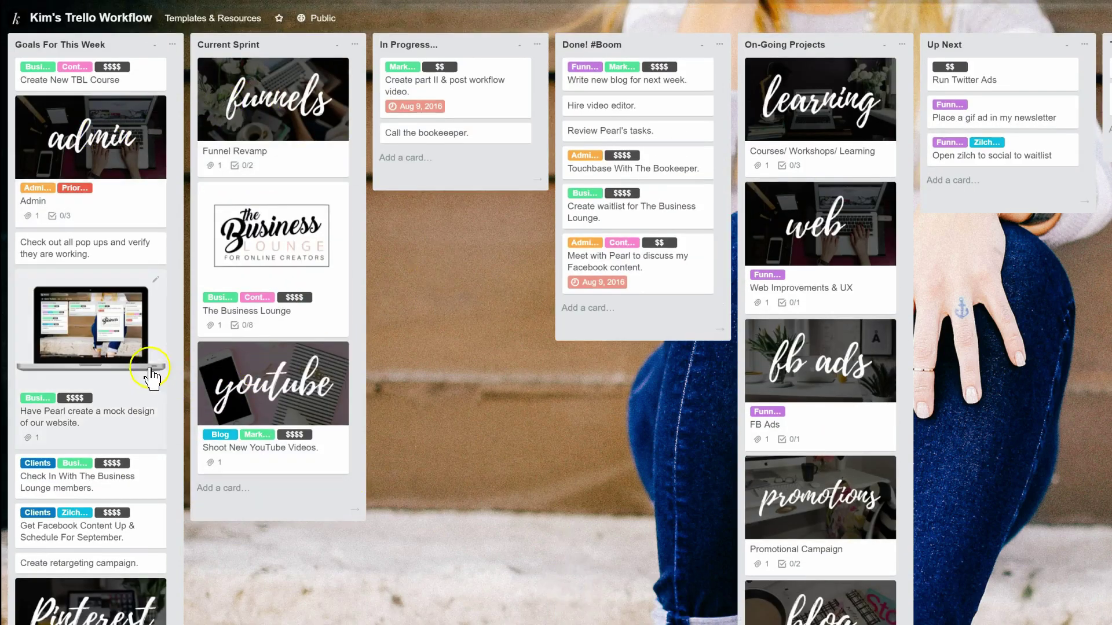
{"action": "scroll", "coordinate": [168, 463], "scroll_direction": "down", "scroll_amount": 2}
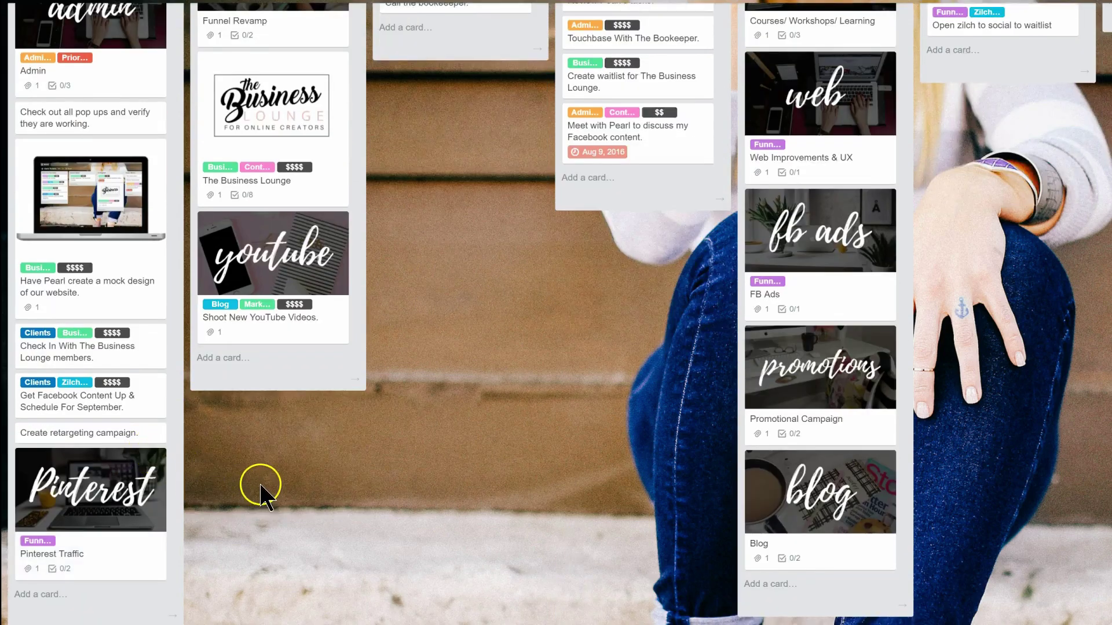
{"action": "scroll", "coordinate": [417, 407], "scroll_direction": "up", "scroll_amount": 1}
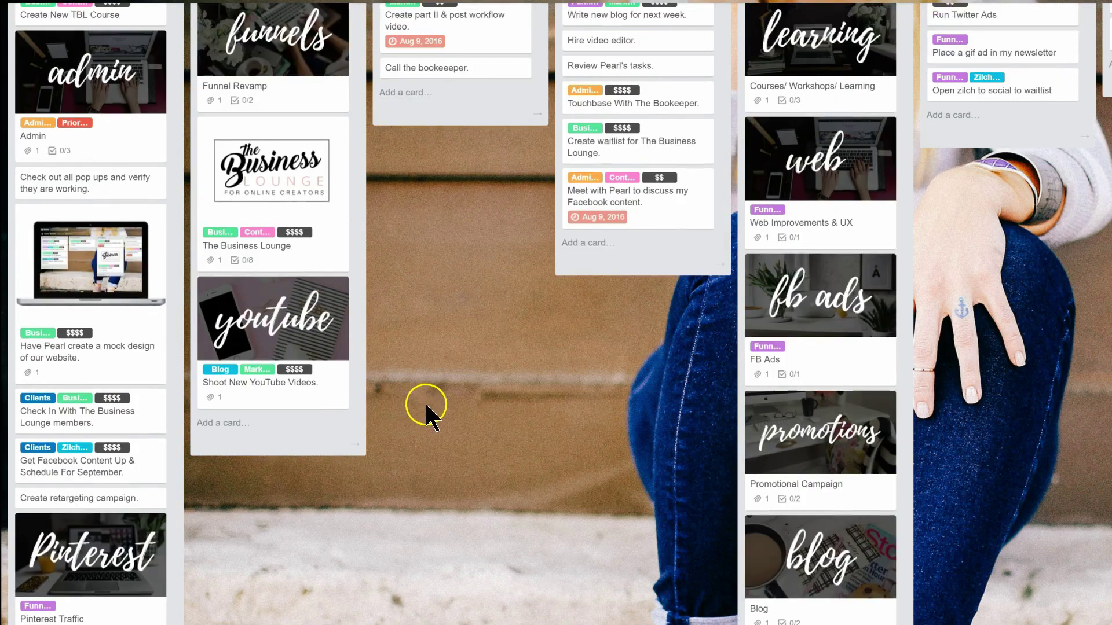
{"action": "scroll", "coordinate": [399, 390], "scroll_direction": "up", "scroll_amount": 1}
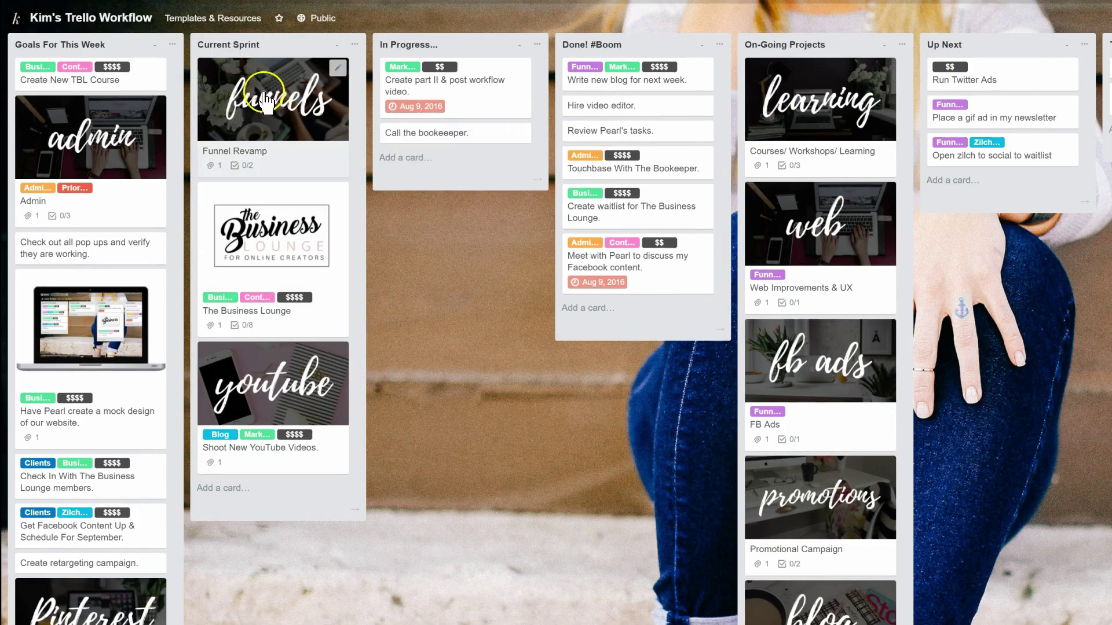
Step: Check off "Revisit Funnel X" on the Funnel Revamp card and move the card from Current Sprint to the top of On-Going Projects
{"action": "left_click", "coordinate": [271, 163]}
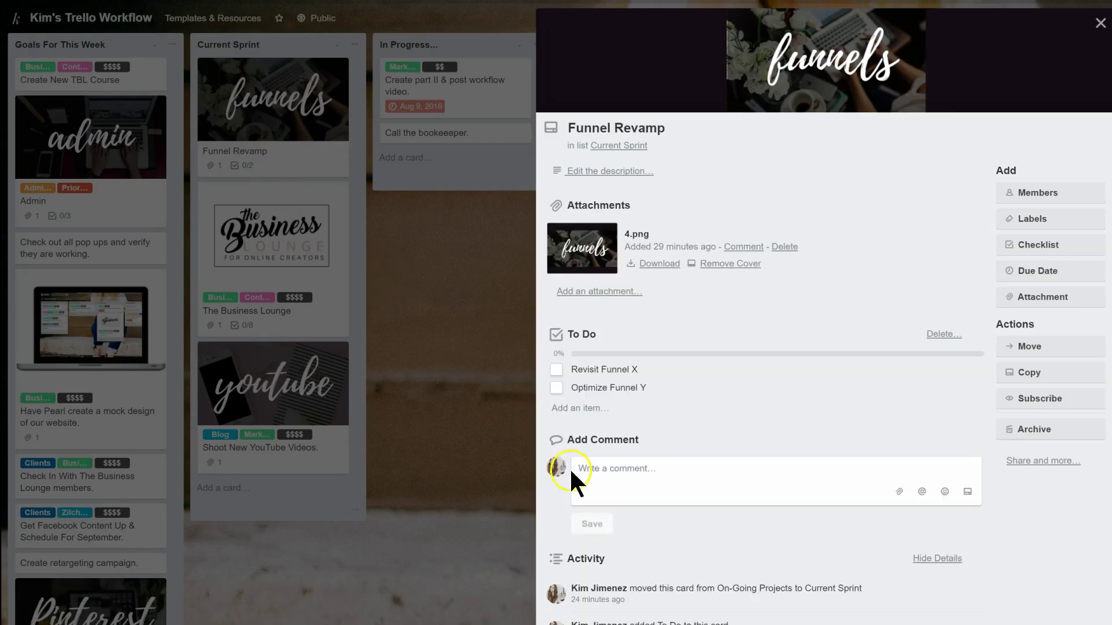
{"action": "left_click", "coordinate": [555, 369]}
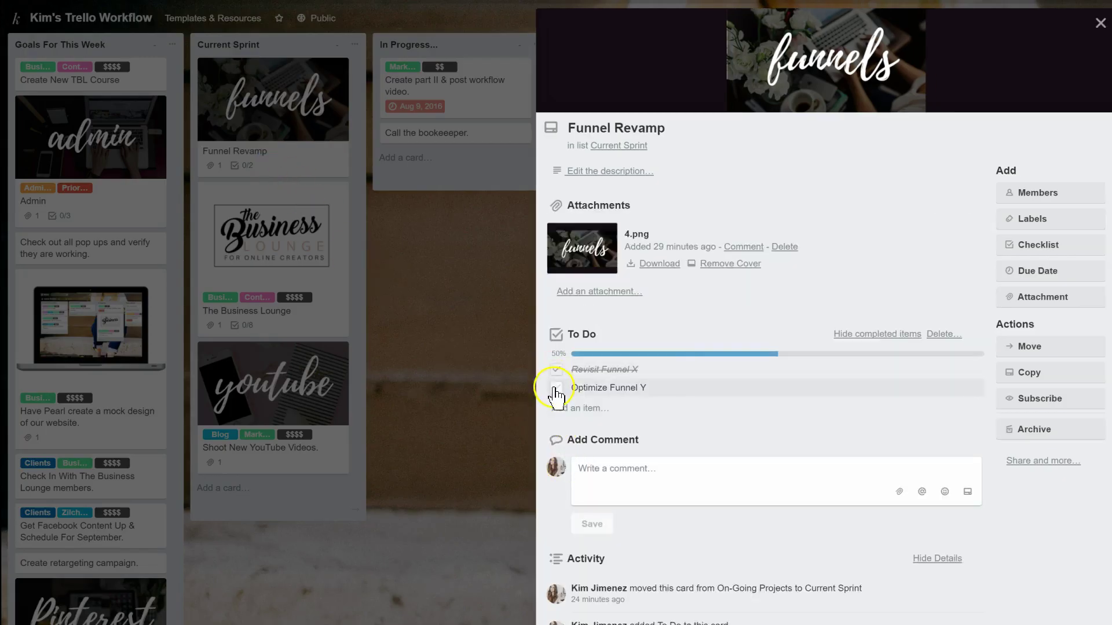
{"action": "left_click", "coordinate": [448, 291]}
{"action": "left_click_drag", "start_coordinate": [272, 116], "coordinate": [818, 99]}
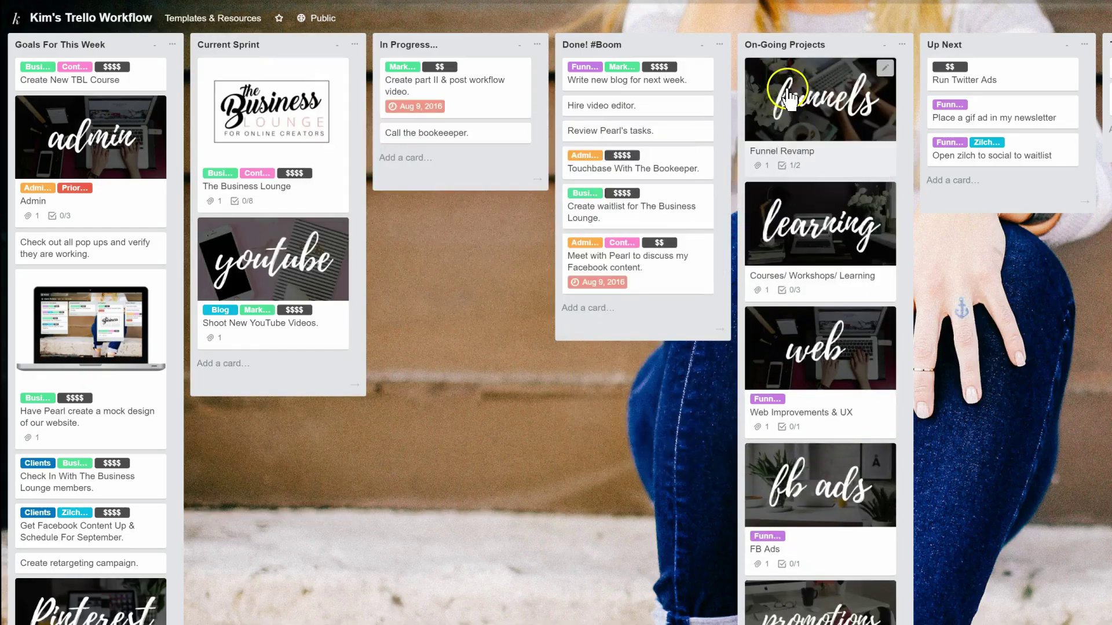
{"action": "left_click", "coordinate": [779, 133]}
{"action": "left_click", "coordinate": [512, 281]}
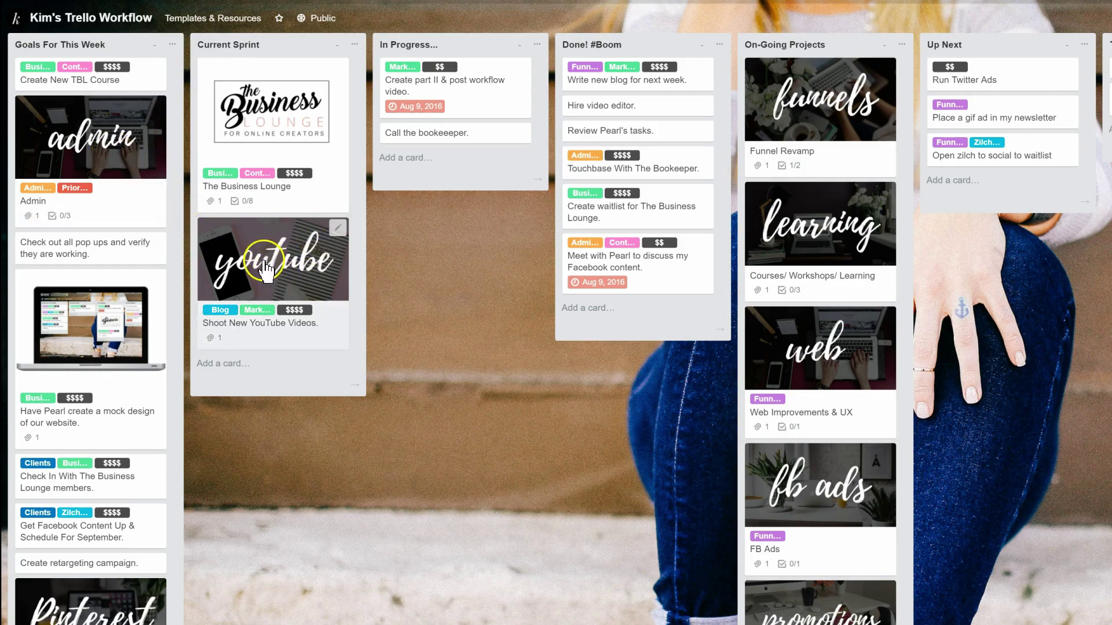
Step: Attach the "fb ads" cover image 5.png from the computer to the "Shoot New YouTube Videos." card in Current Sprint
{"action": "left_click", "coordinate": [288, 265]}
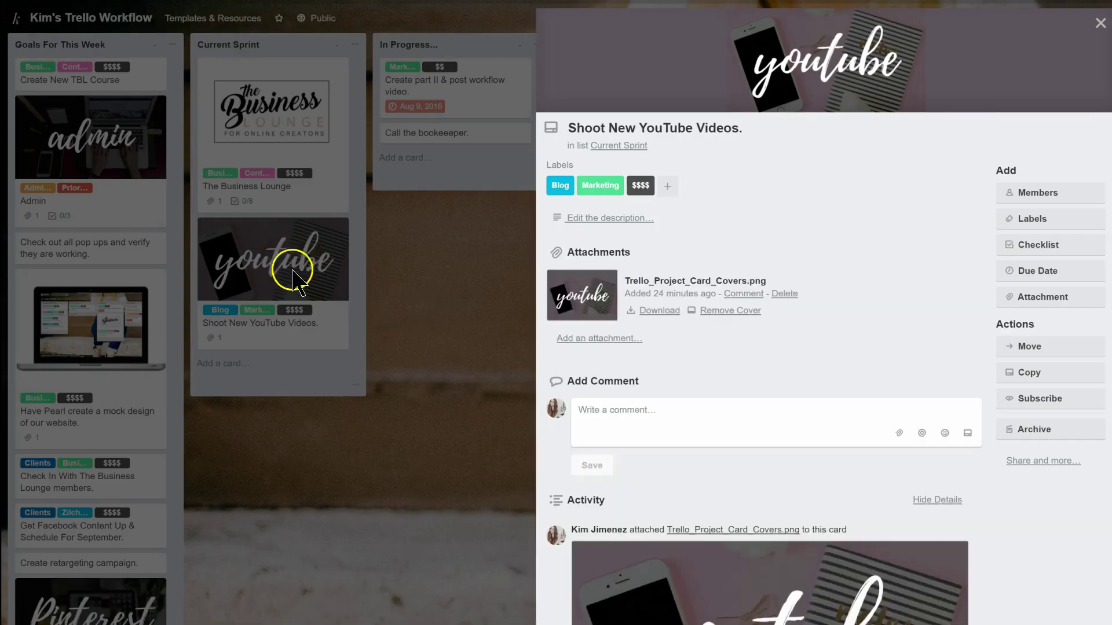
{"action": "scroll", "coordinate": [746, 371], "scroll_direction": "down", "scroll_amount": 1}
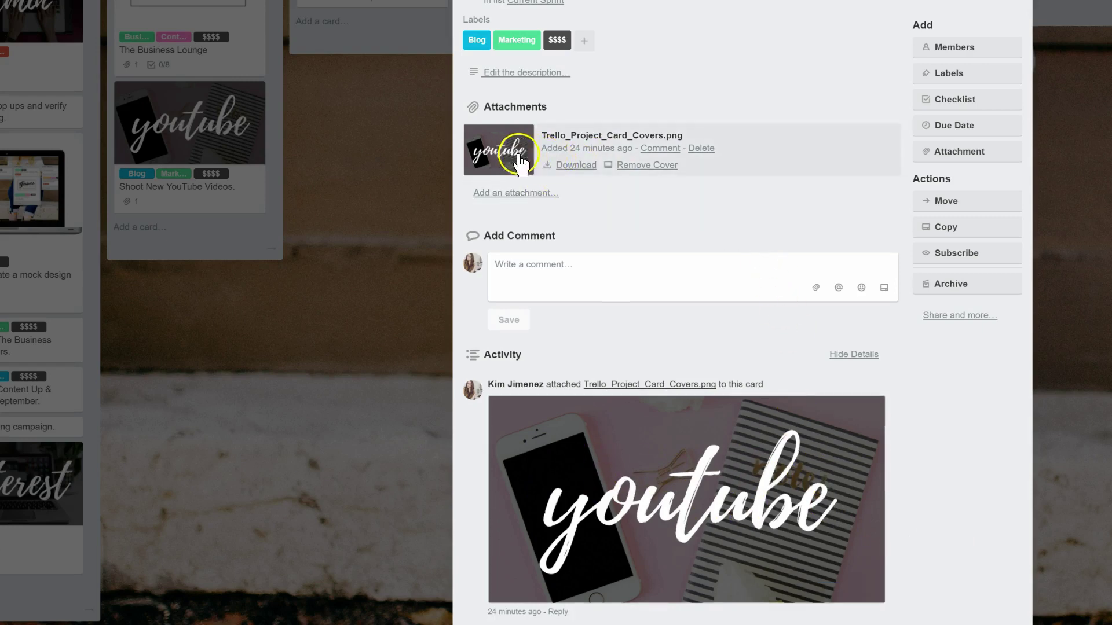
{"action": "left_click", "coordinate": [942, 153]}
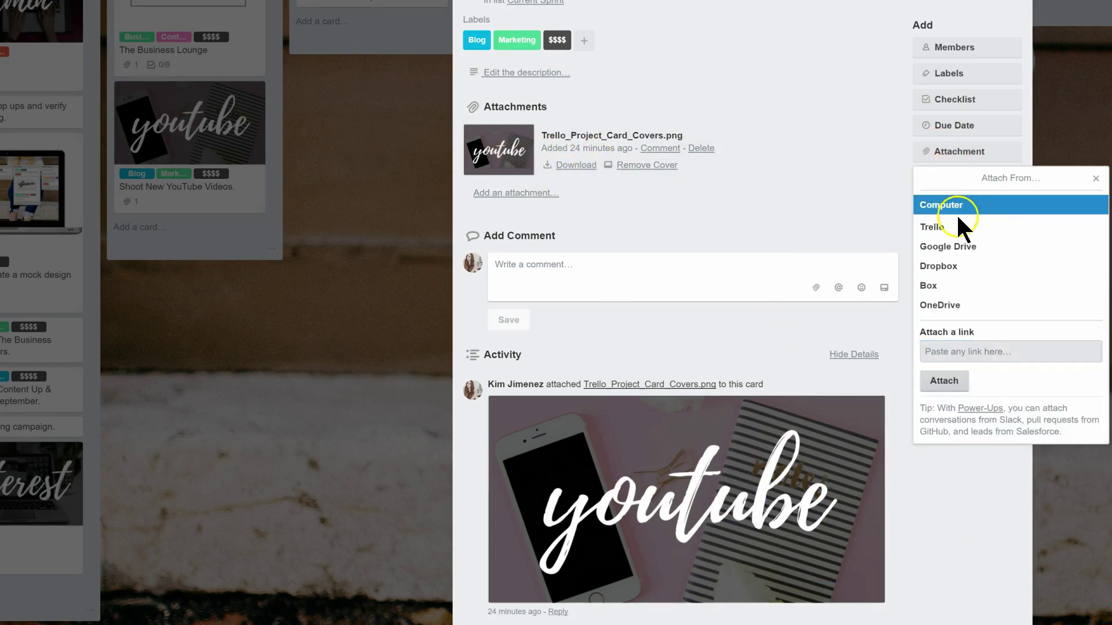
{"action": "left_click", "coordinate": [956, 206]}
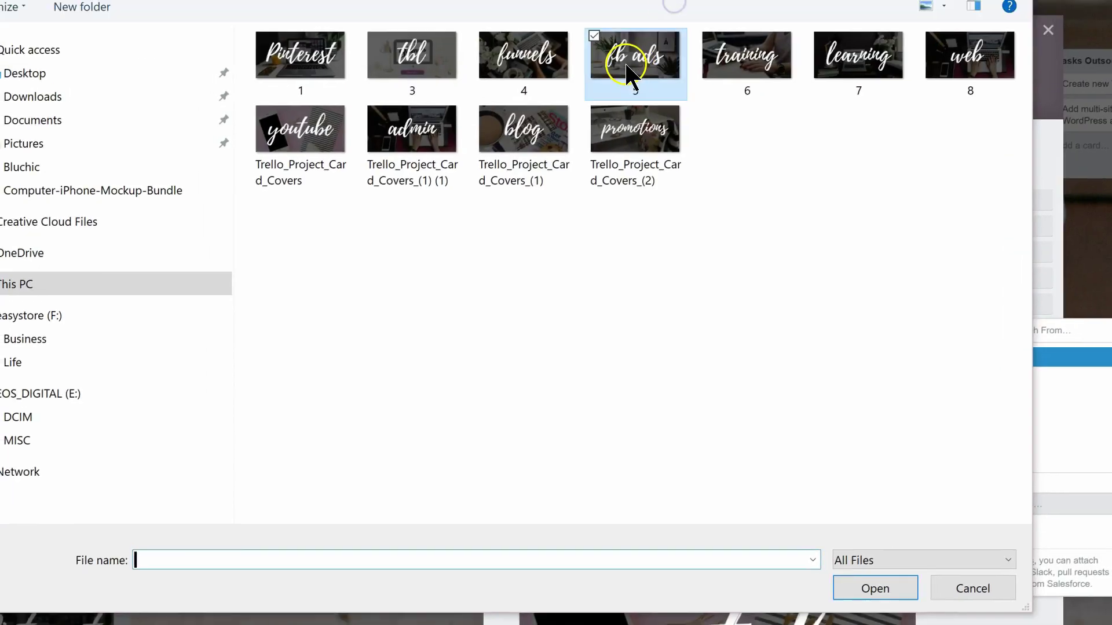
{"action": "left_click", "coordinate": [627, 65]}
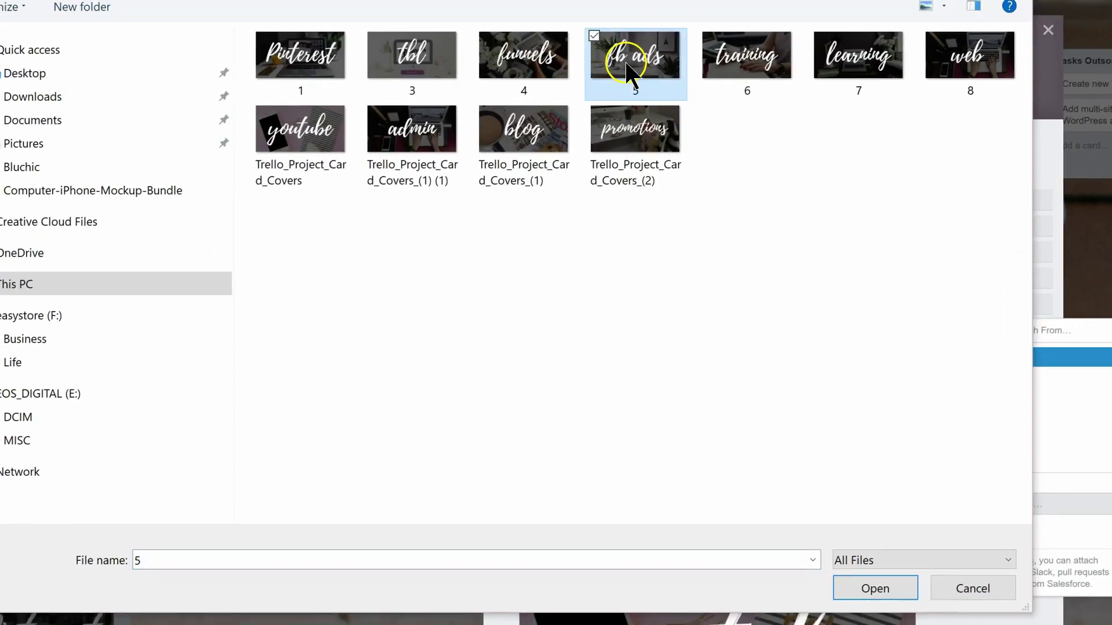
{"action": "double_click", "coordinate": [633, 73]}
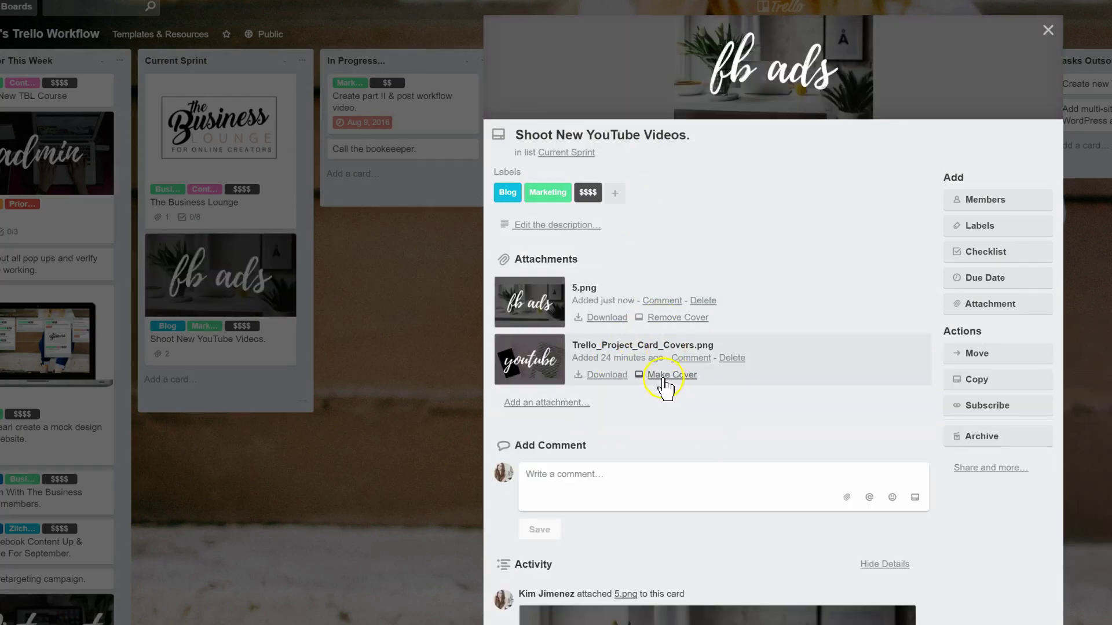
Step: Make Trello_Project_Card_Covers.png the cover of the "Shoot New YouTube Videos." card and close the card
{"action": "left_click", "coordinate": [666, 377]}
{"action": "left_click", "coordinate": [666, 318]}
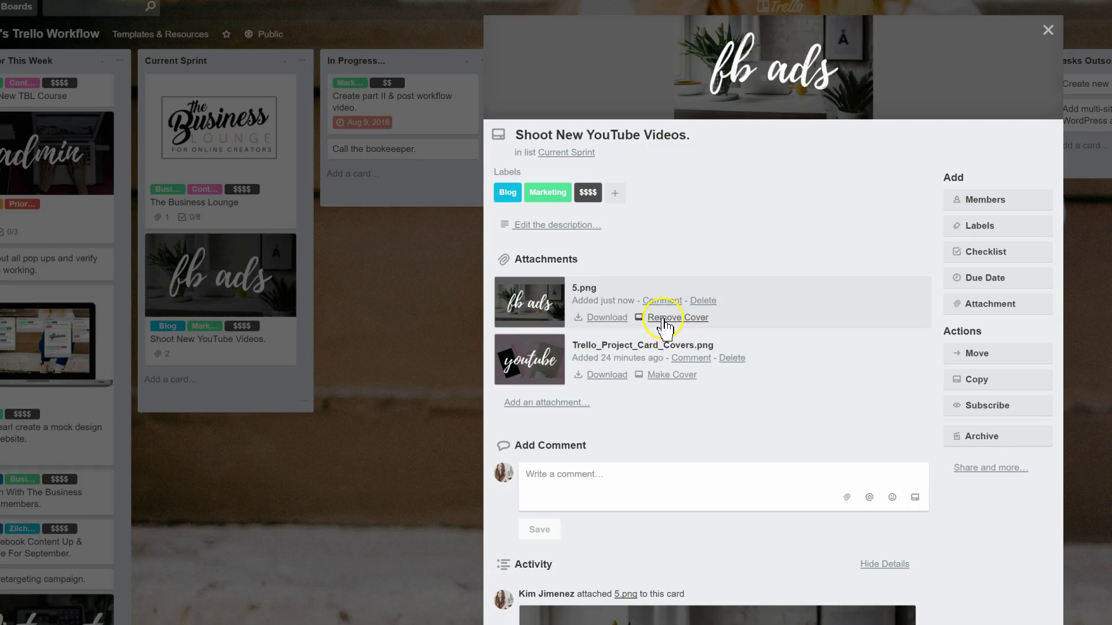
{"action": "left_click", "coordinate": [673, 375]}
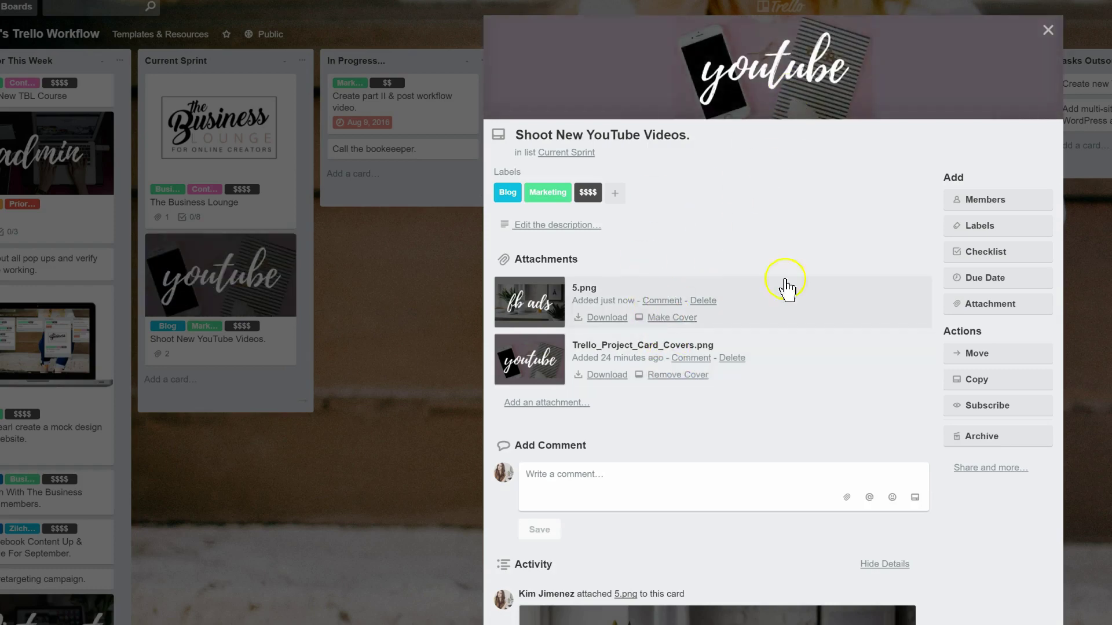
{"action": "left_click", "coordinate": [418, 415]}
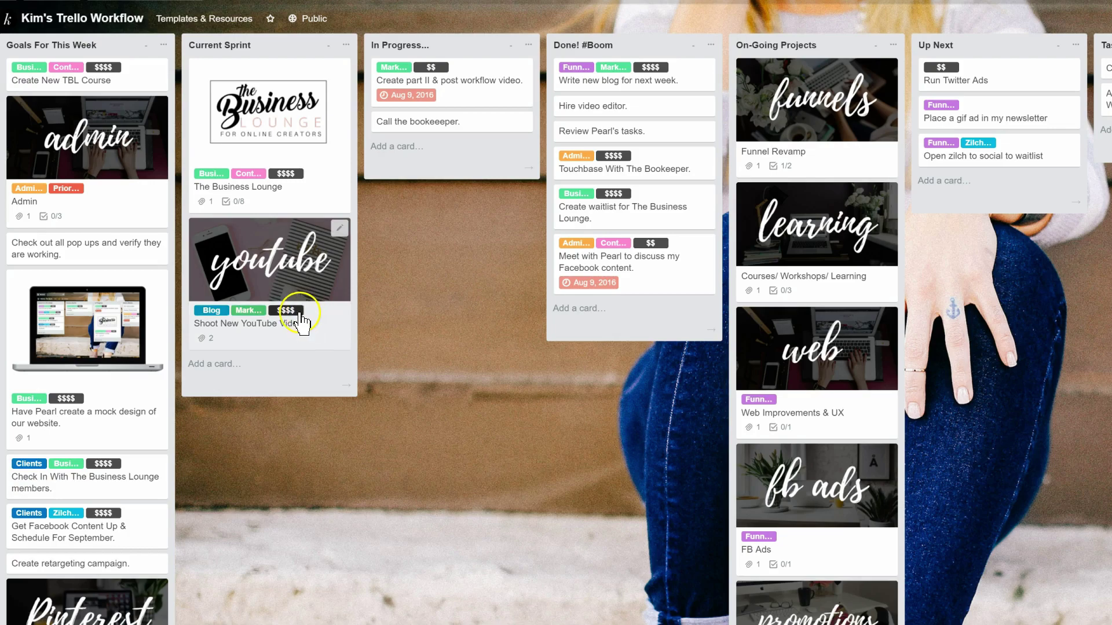
Step: Create a green "$$" label on the "Shoot New YouTube Videos." card and open that label for editing
{"action": "left_click", "coordinate": [286, 293]}
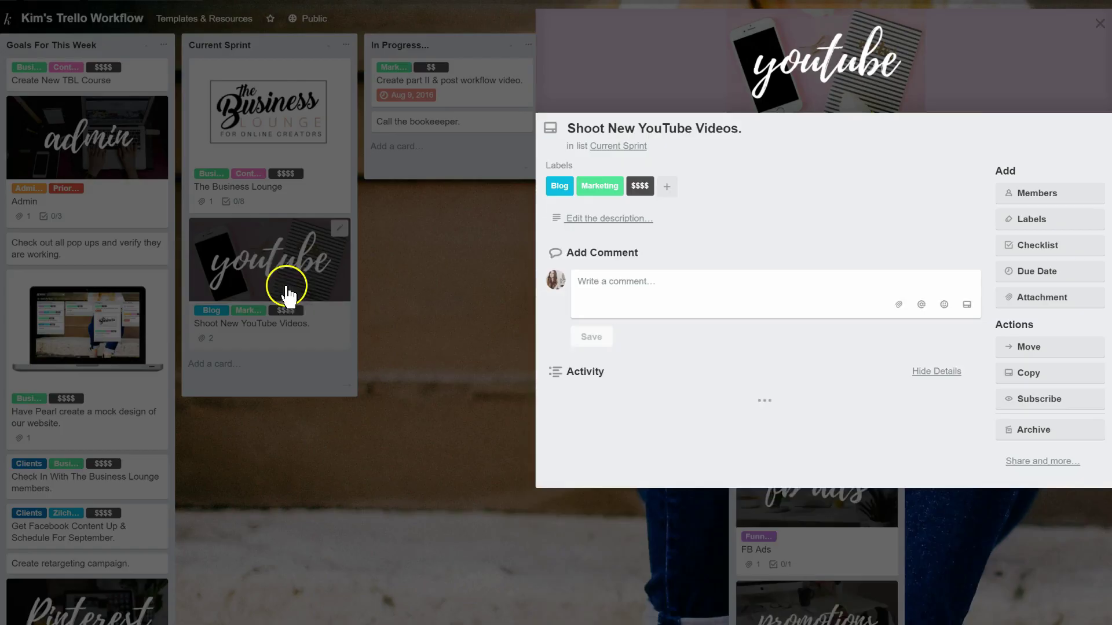
{"action": "left_click", "coordinate": [1024, 223]}
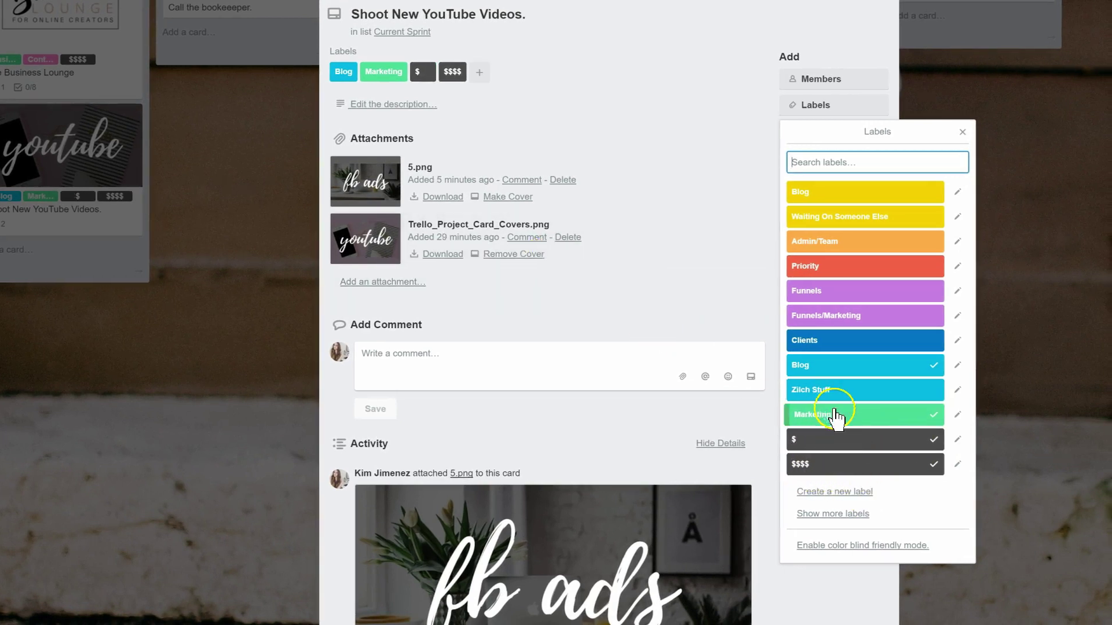
{"action": "left_click", "coordinate": [817, 496]}
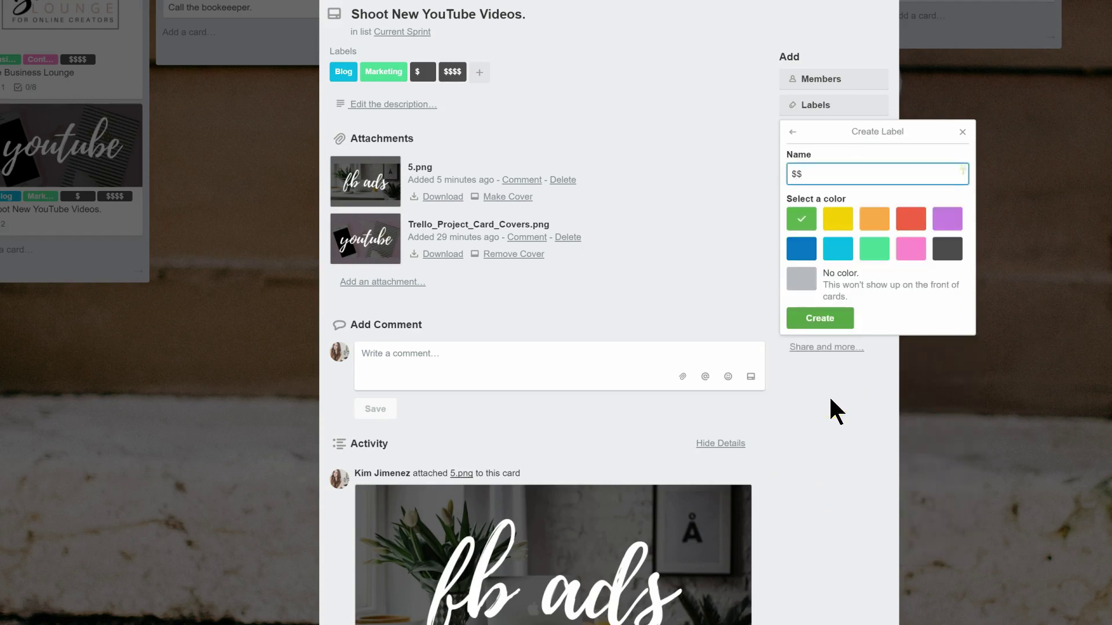
{"action": "key", "text": "Return"}
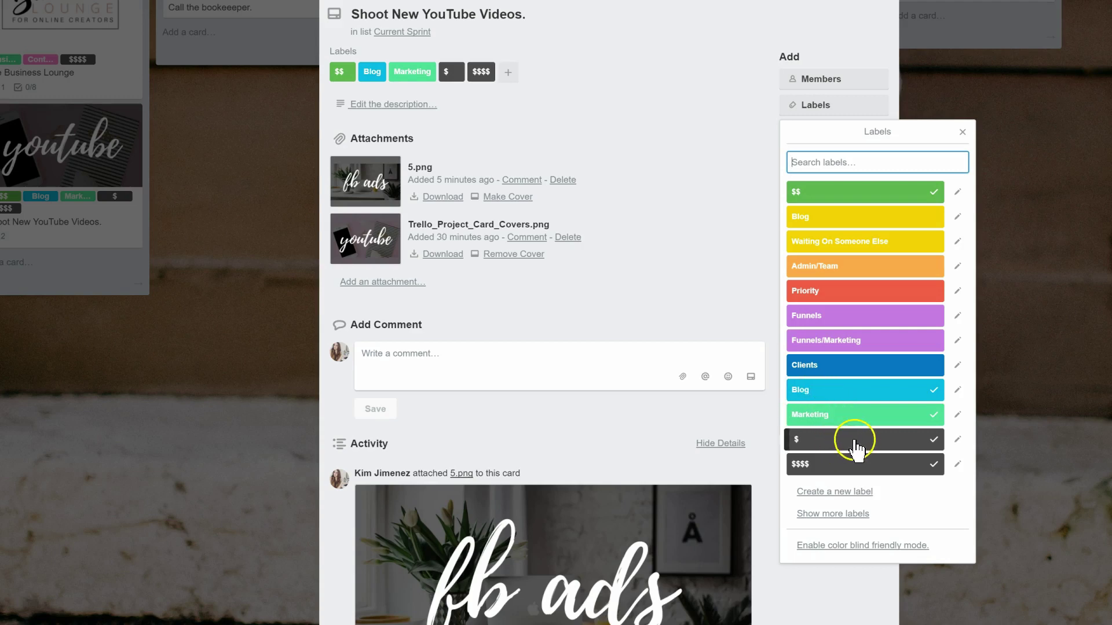
{"action": "left_click", "coordinate": [957, 191]}
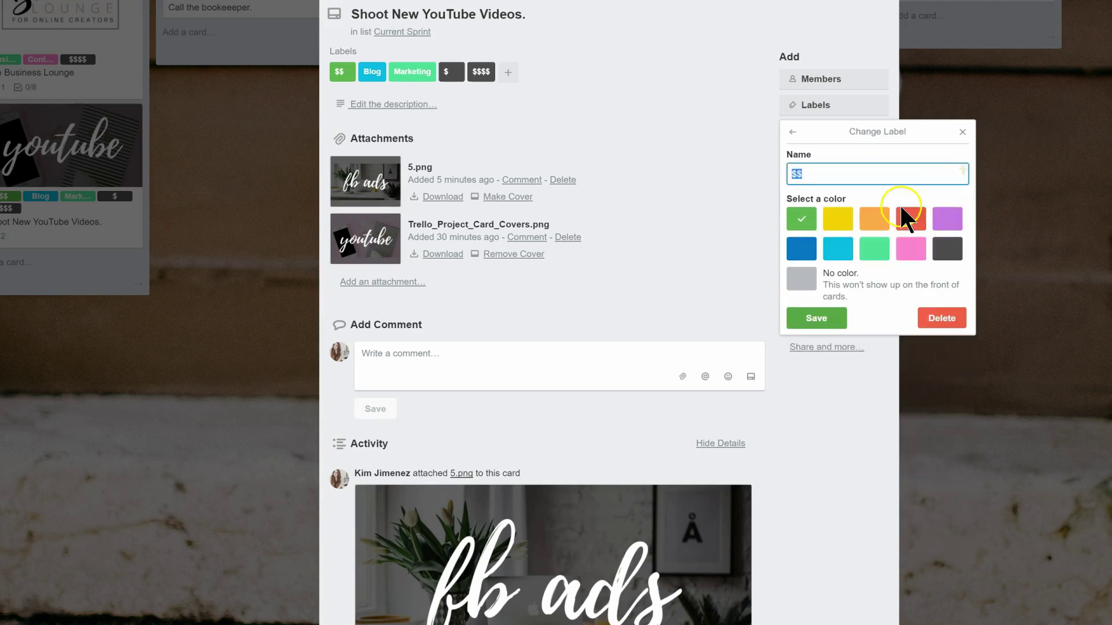
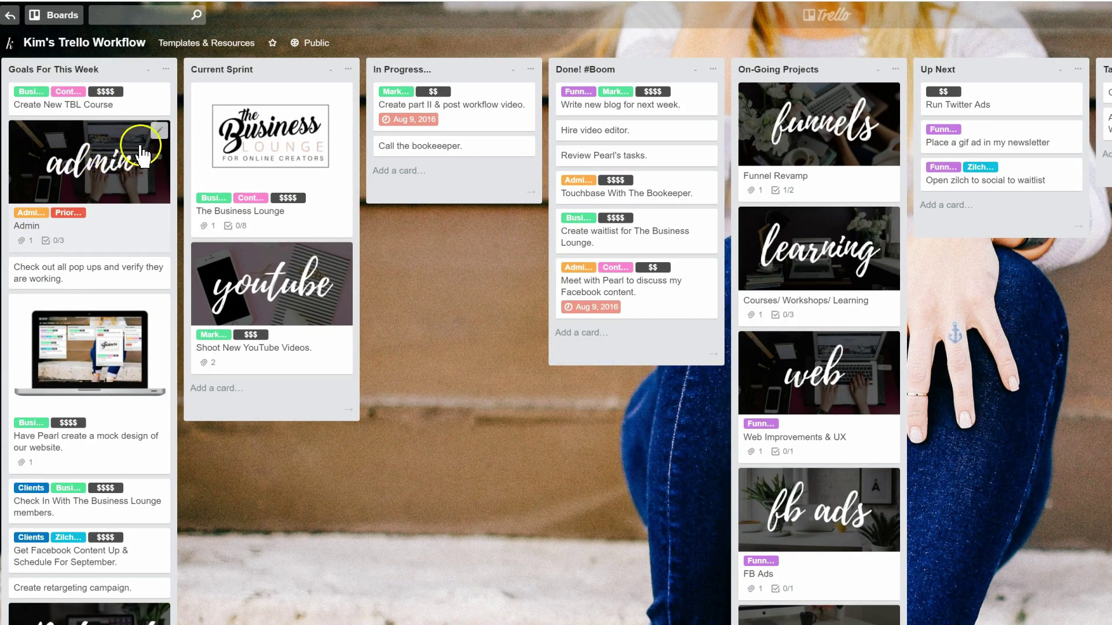
Step: Add the existing black "$" label to the Admin card in Goals For This Week and save the card
{"action": "left_click", "coordinate": [159, 132]}
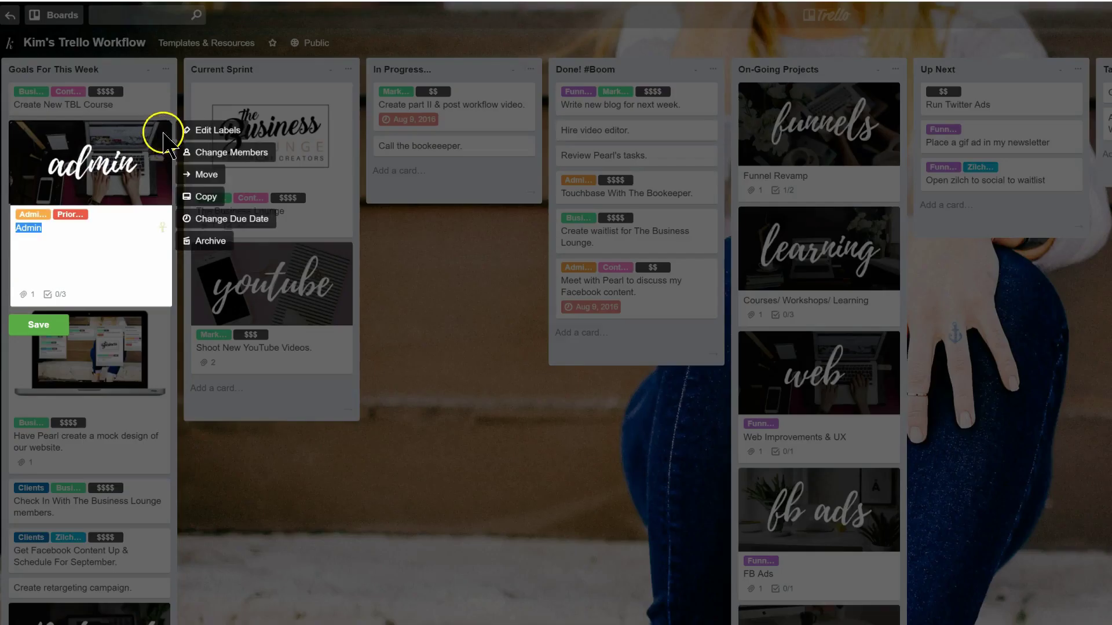
{"action": "left_click", "coordinate": [199, 130]}
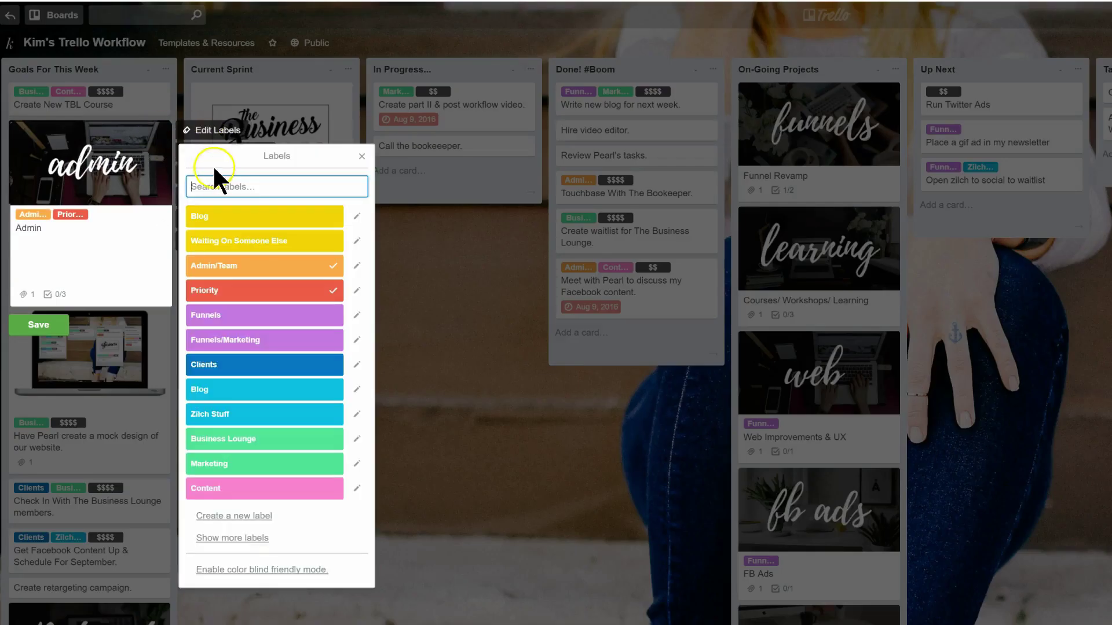
{"action": "left_click", "coordinate": [232, 539]}
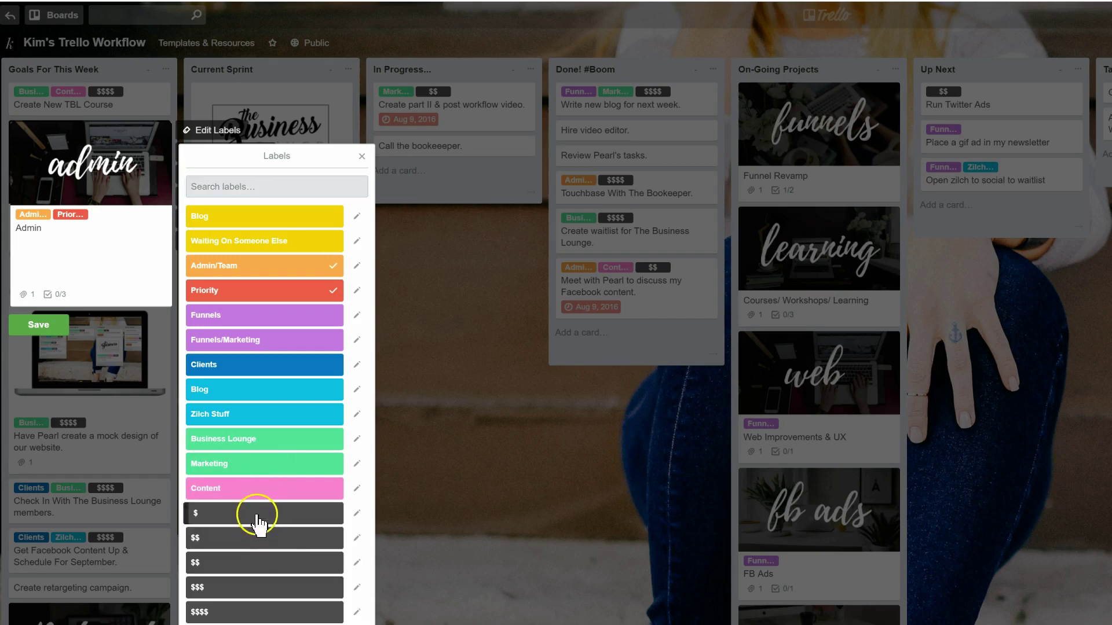
{"action": "left_click", "coordinate": [258, 514]}
{"action": "left_click", "coordinate": [47, 324]}
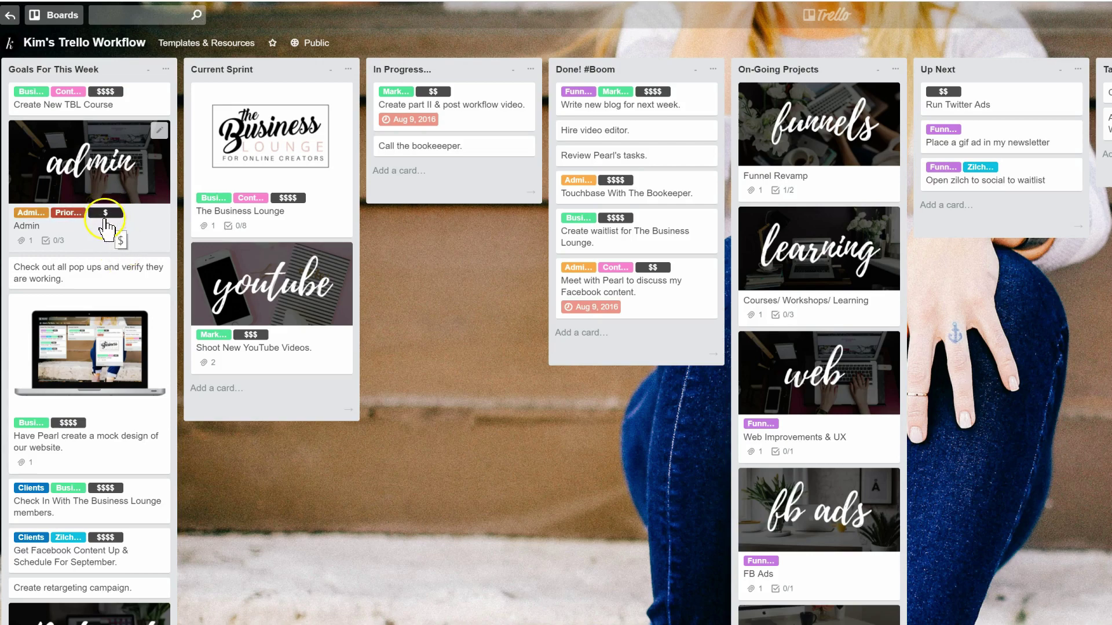
Step: Create a light-blue "Delegate" label on the Admin card and save the card
{"action": "left_click", "coordinate": [160, 130]}
{"action": "left_click", "coordinate": [206, 132]}
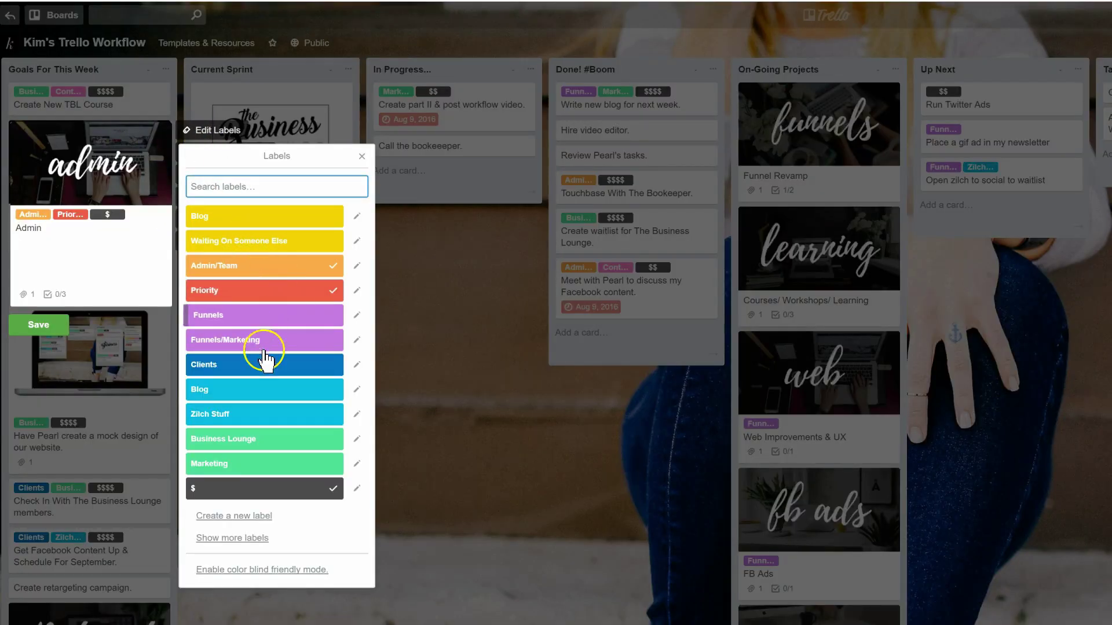
{"action": "left_click", "coordinate": [233, 516]}
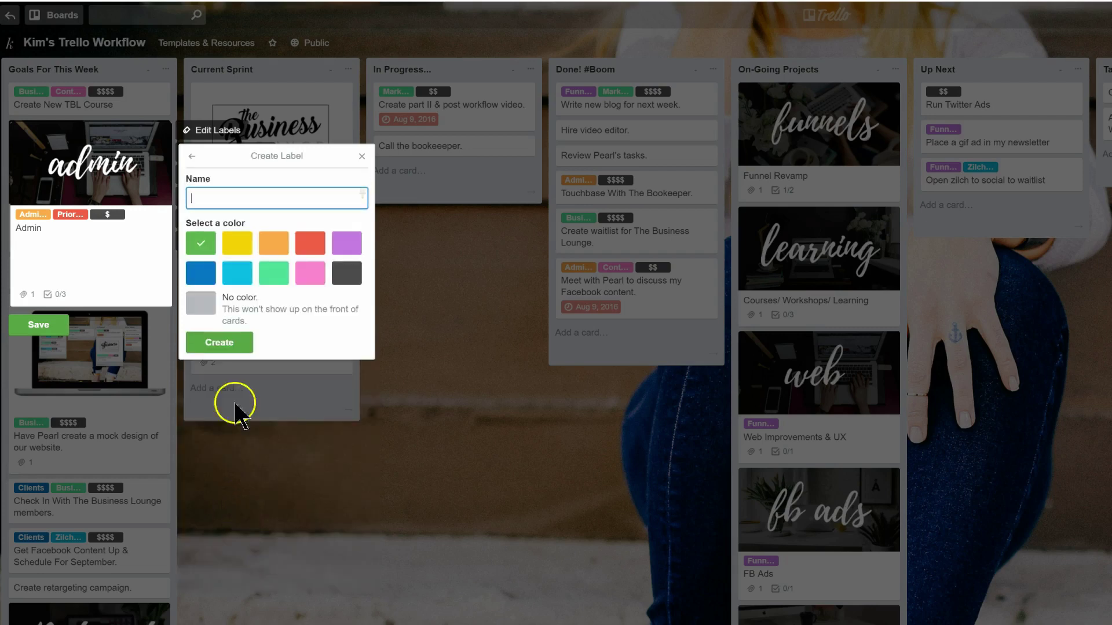
{"action": "type", "text": "Delegate"}
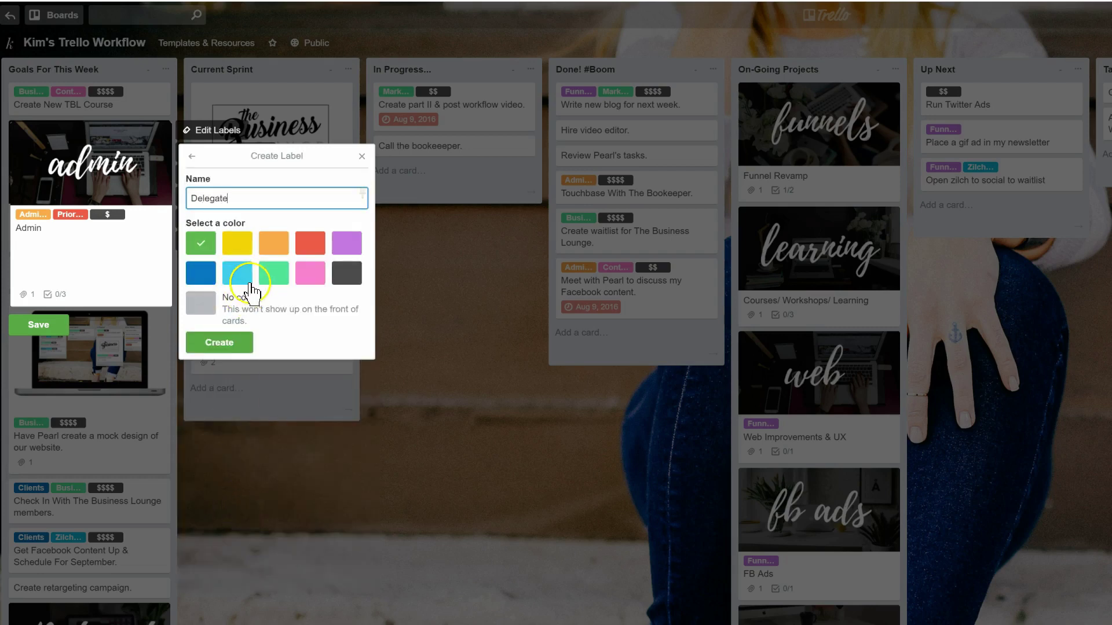
{"action": "left_click", "coordinate": [238, 276]}
{"action": "left_click", "coordinate": [205, 348]}
{"action": "left_click", "coordinate": [57, 326]}
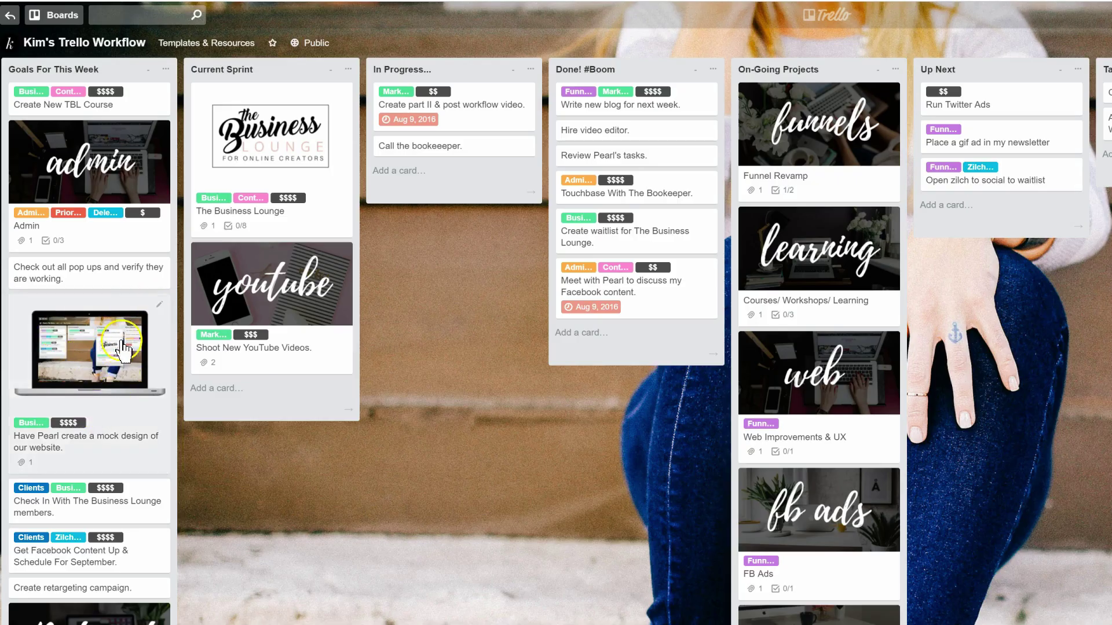
Step: Show the full label names on the board's cards
{"action": "left_click", "coordinate": [73, 426]}
{"action": "left_click", "coordinate": [74, 427]}
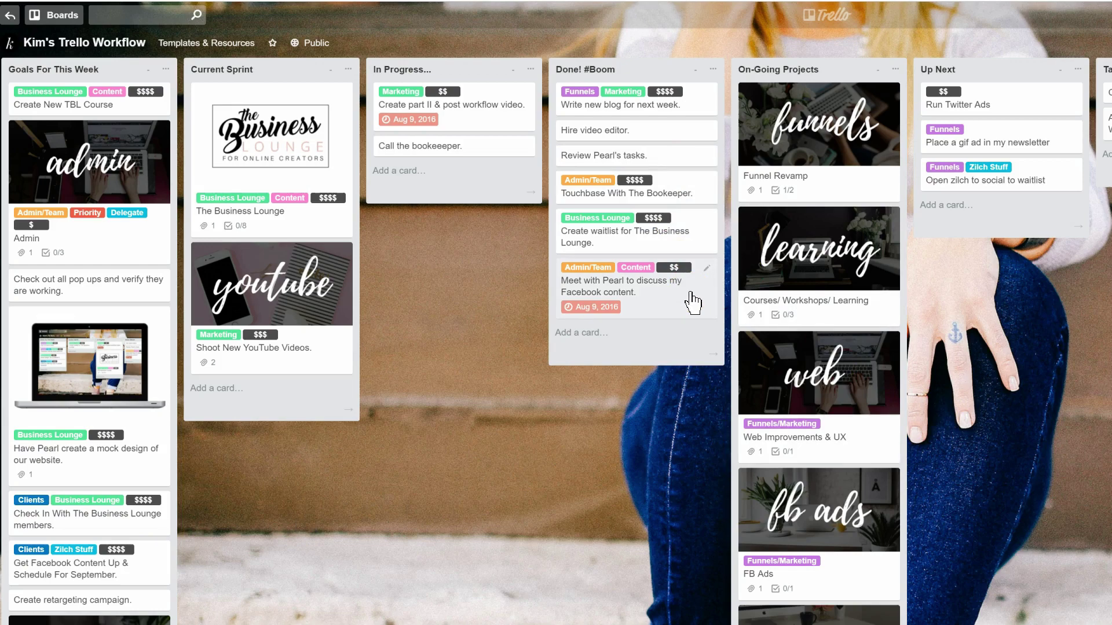
{"action": "left_click", "coordinate": [683, 272]}
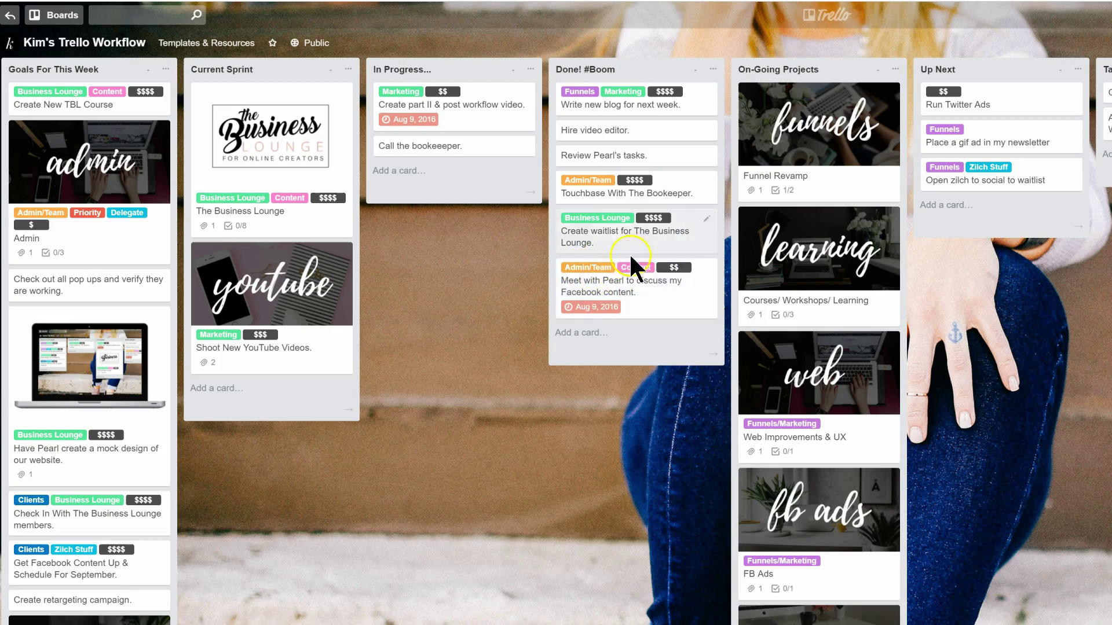
{"action": "left_click_drag", "start_coordinate": [631, 251], "coordinate": [564, 228]}
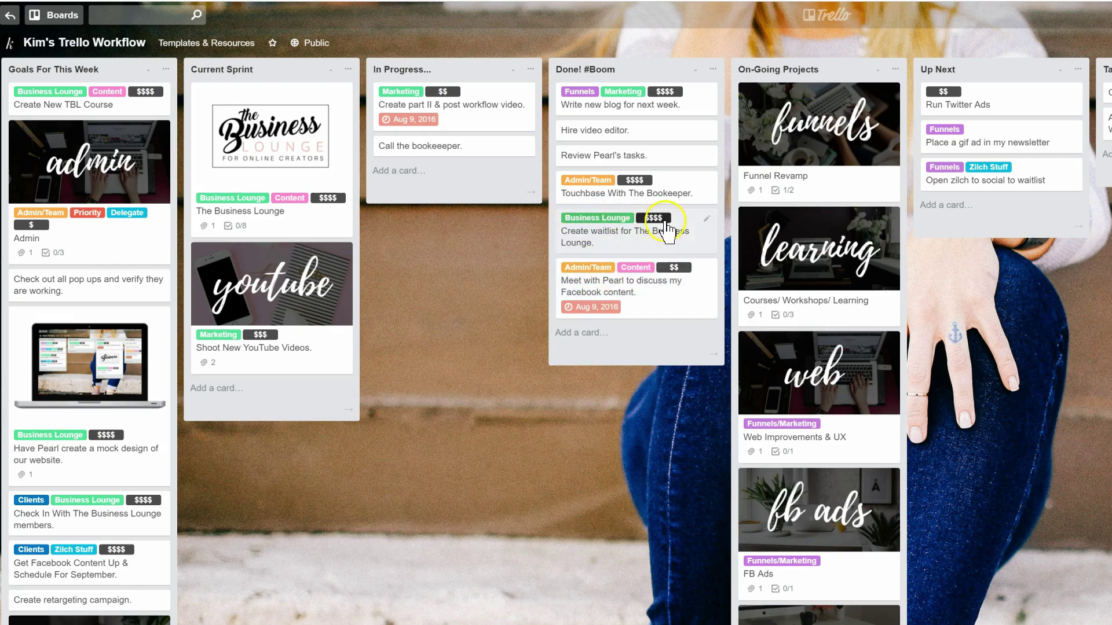
{"action": "left_click", "coordinate": [667, 95]}
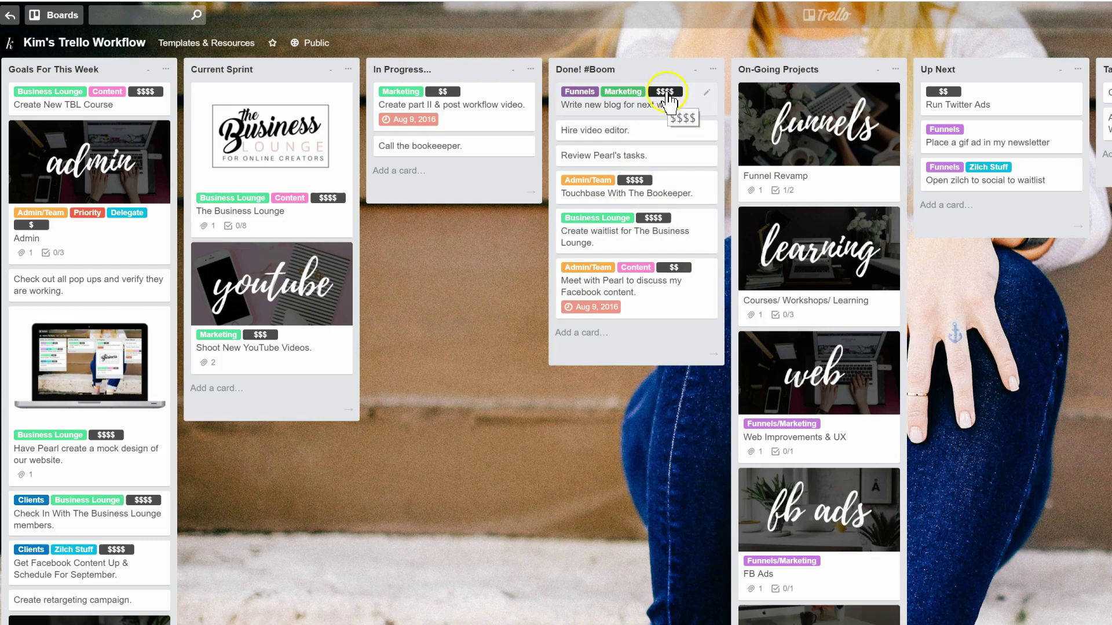
{"action": "left_click_drag", "start_coordinate": [582, 232], "coordinate": [649, 214]}
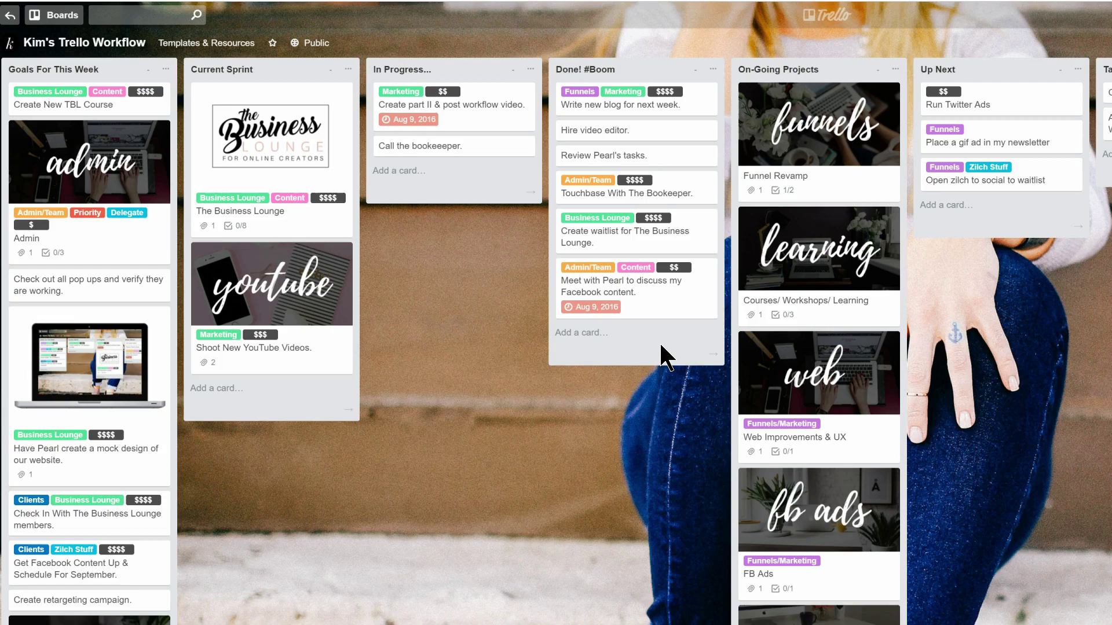
{"action": "left_click", "coordinate": [287, 428]}
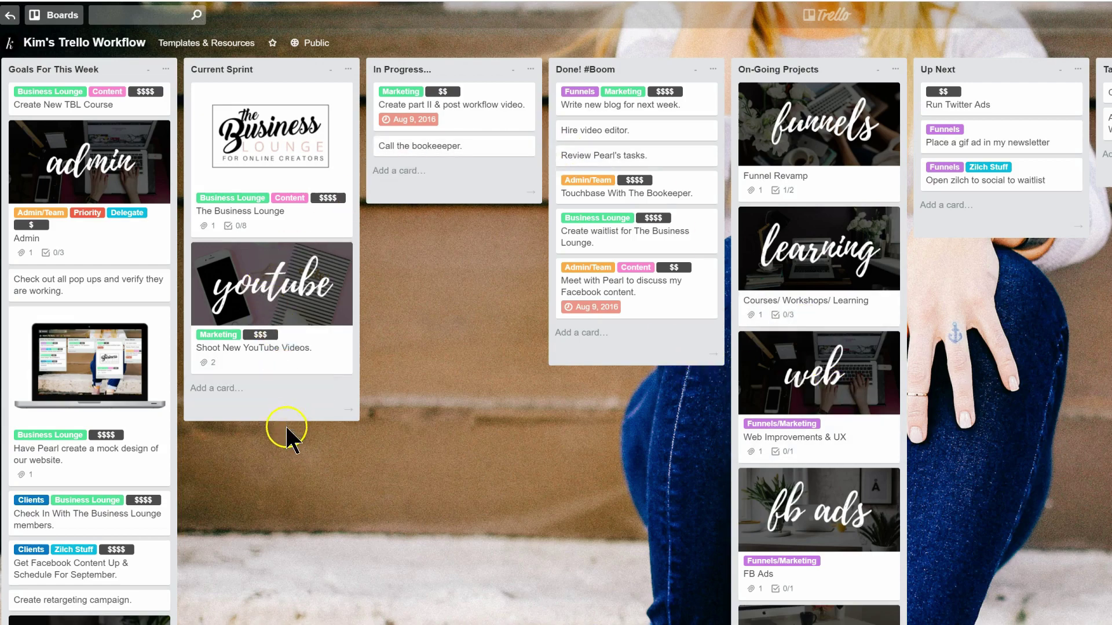